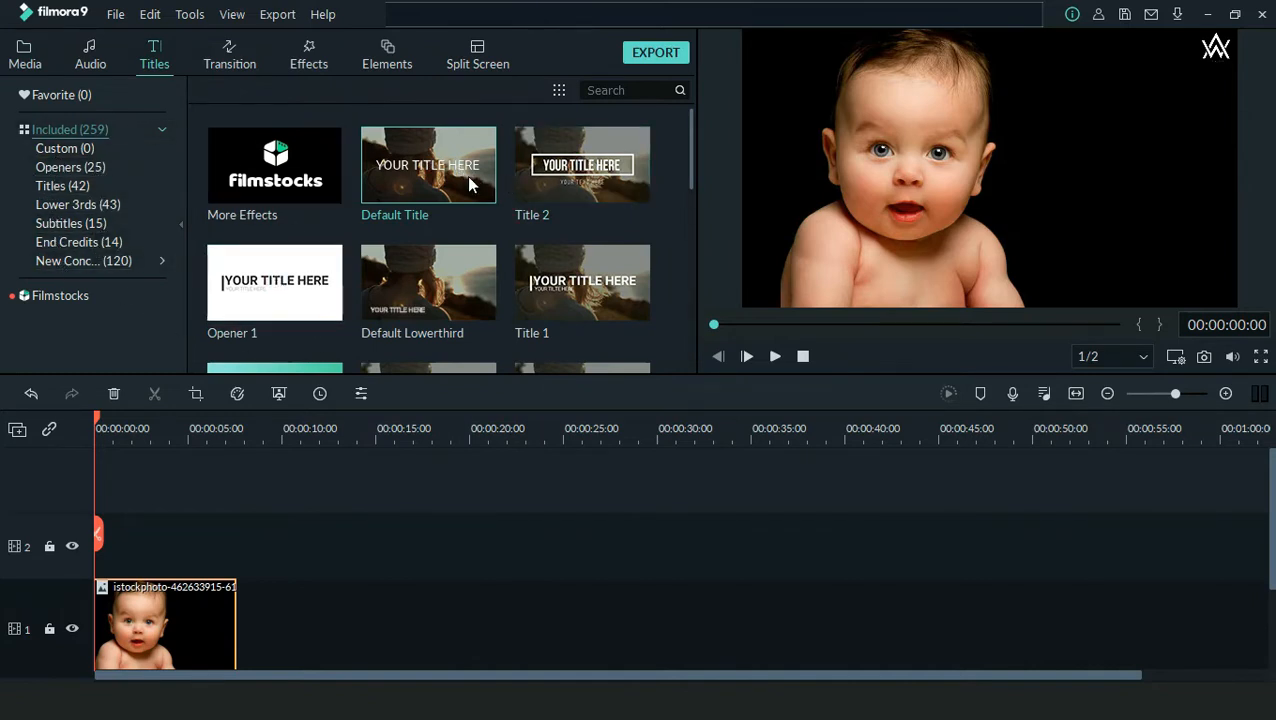
Add the Default Title to track 2 above the baby photo, starting about one second in, and check its text properties
drag(457, 180, 116, 550)
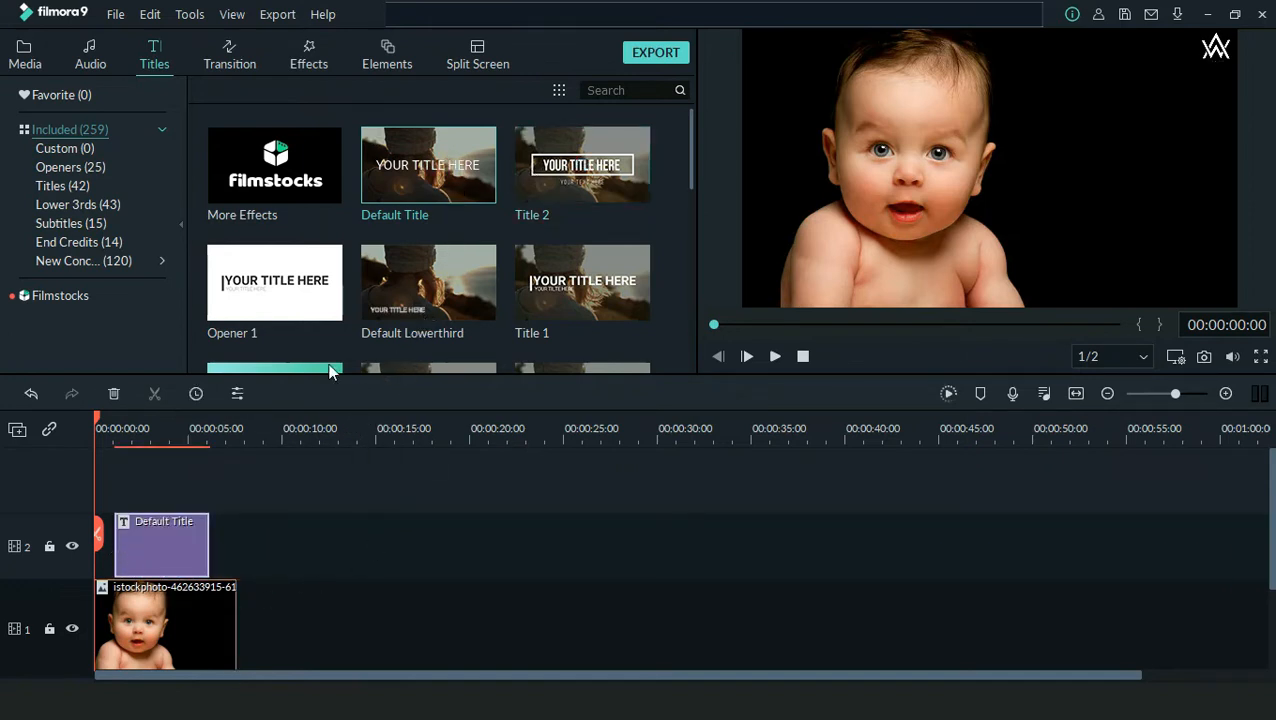
right_click(150, 550)
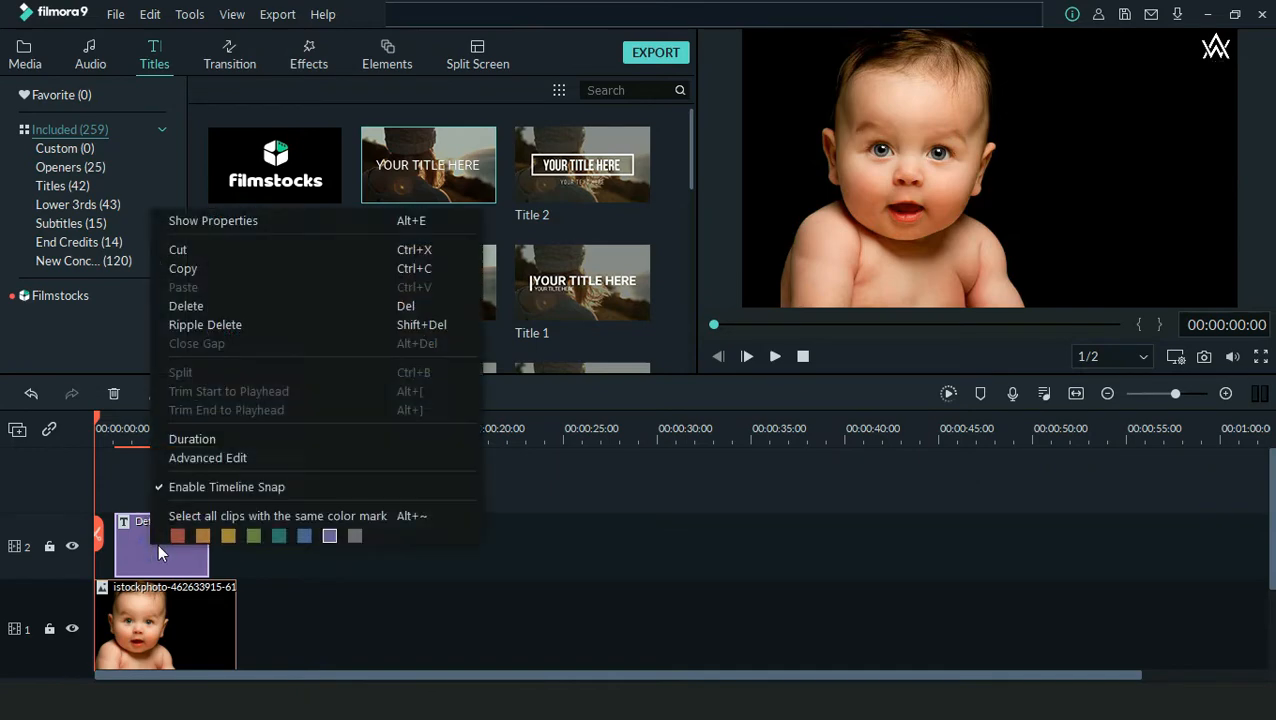
click(188, 220)
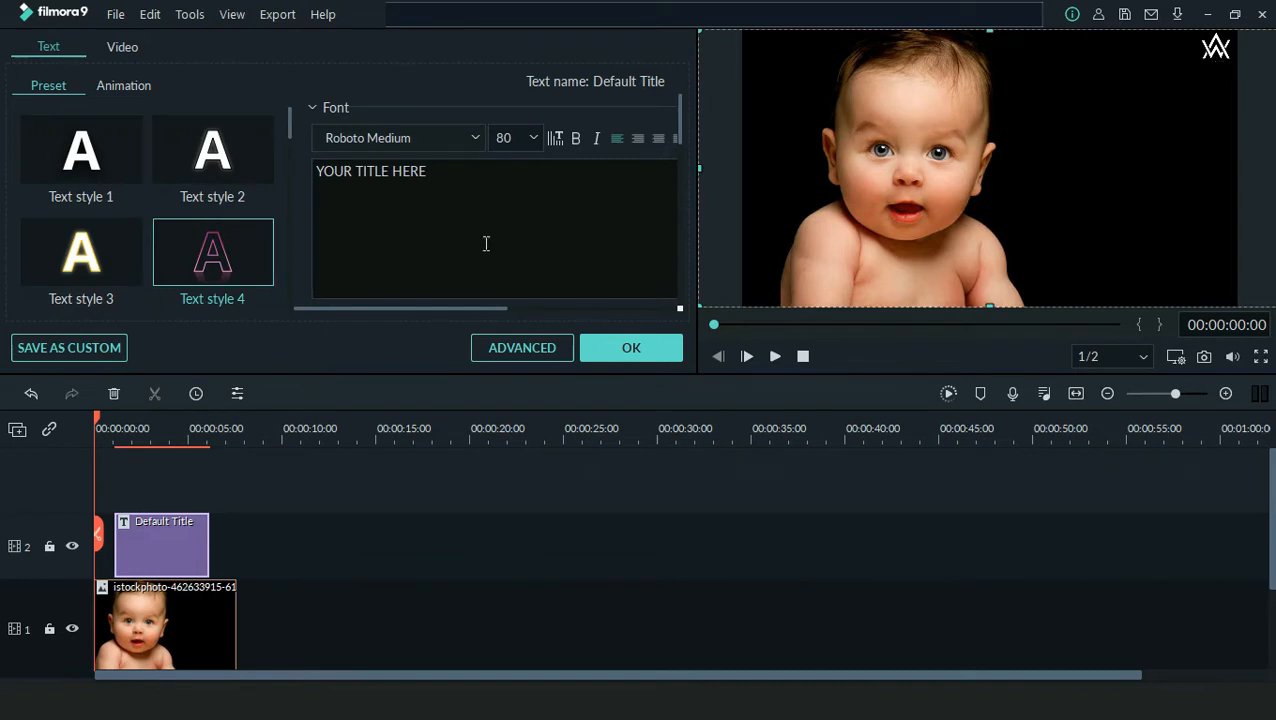
click(627, 350)
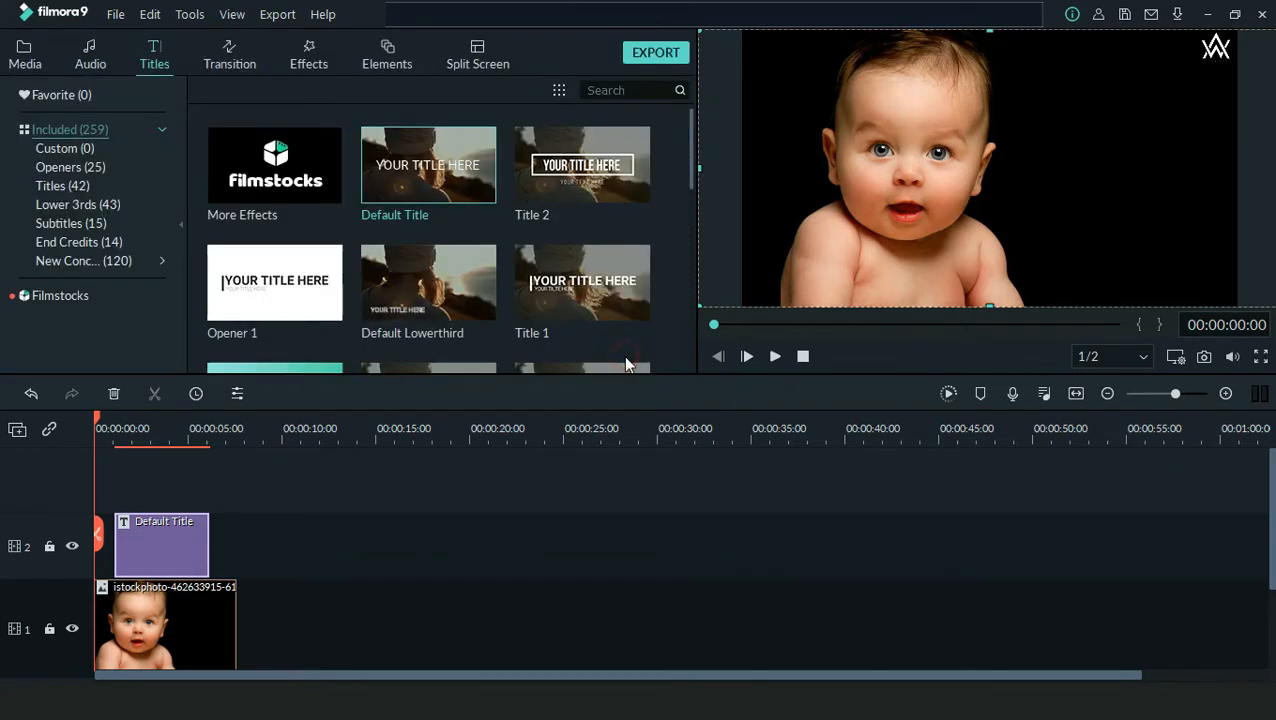
Replace the placeholder text of the title clip on track 2 with "Hello How are you?"
double_click(163, 558)
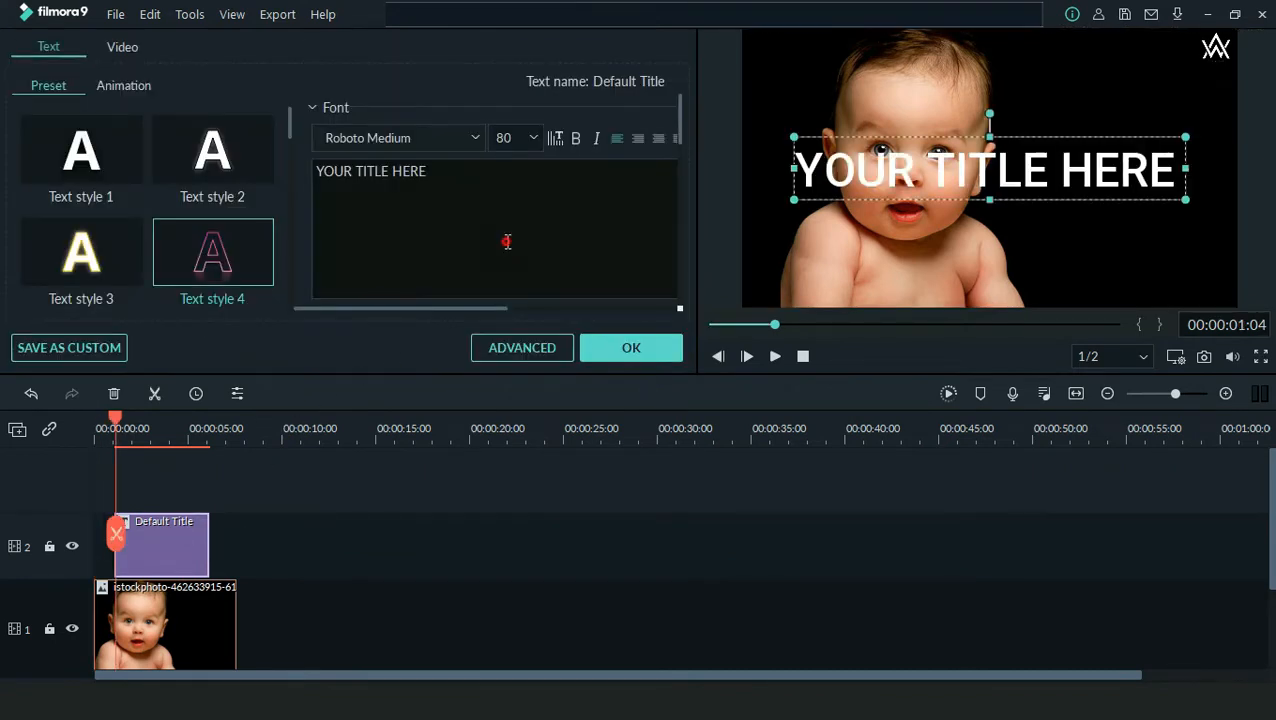
key(ctrl+a)
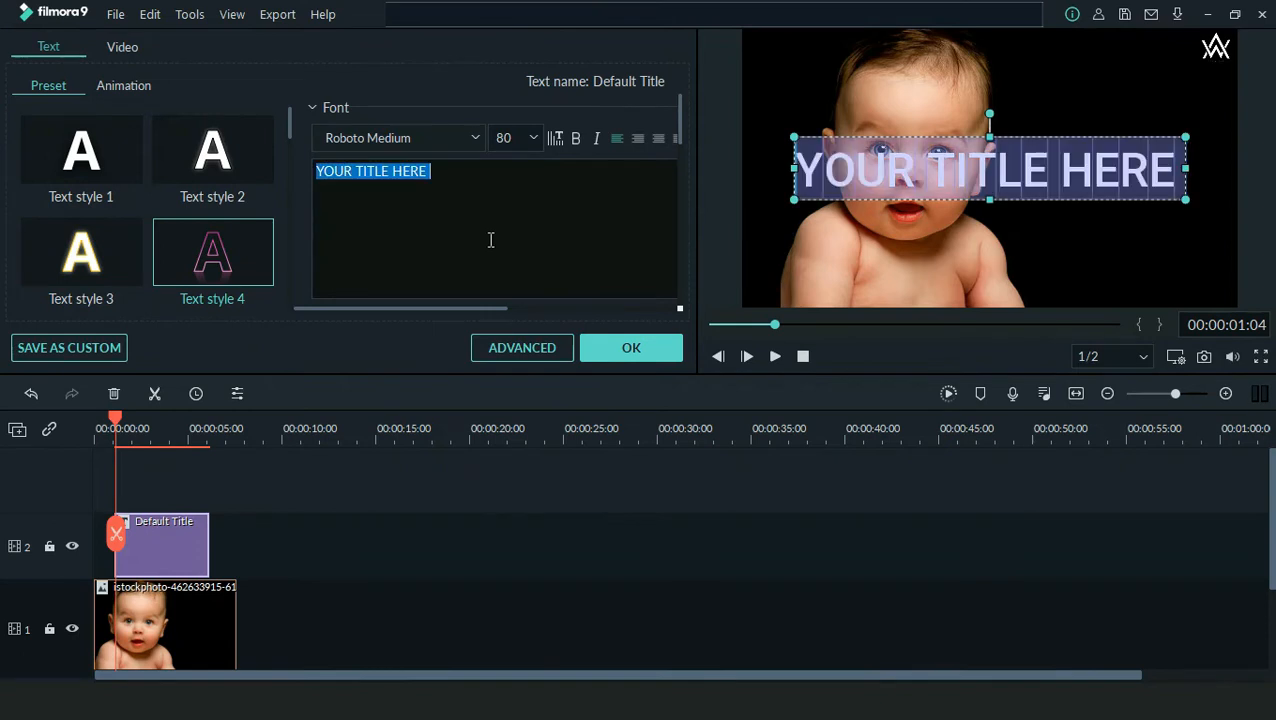
text(Hele)
key(BackSpace)
key(BackSpace)
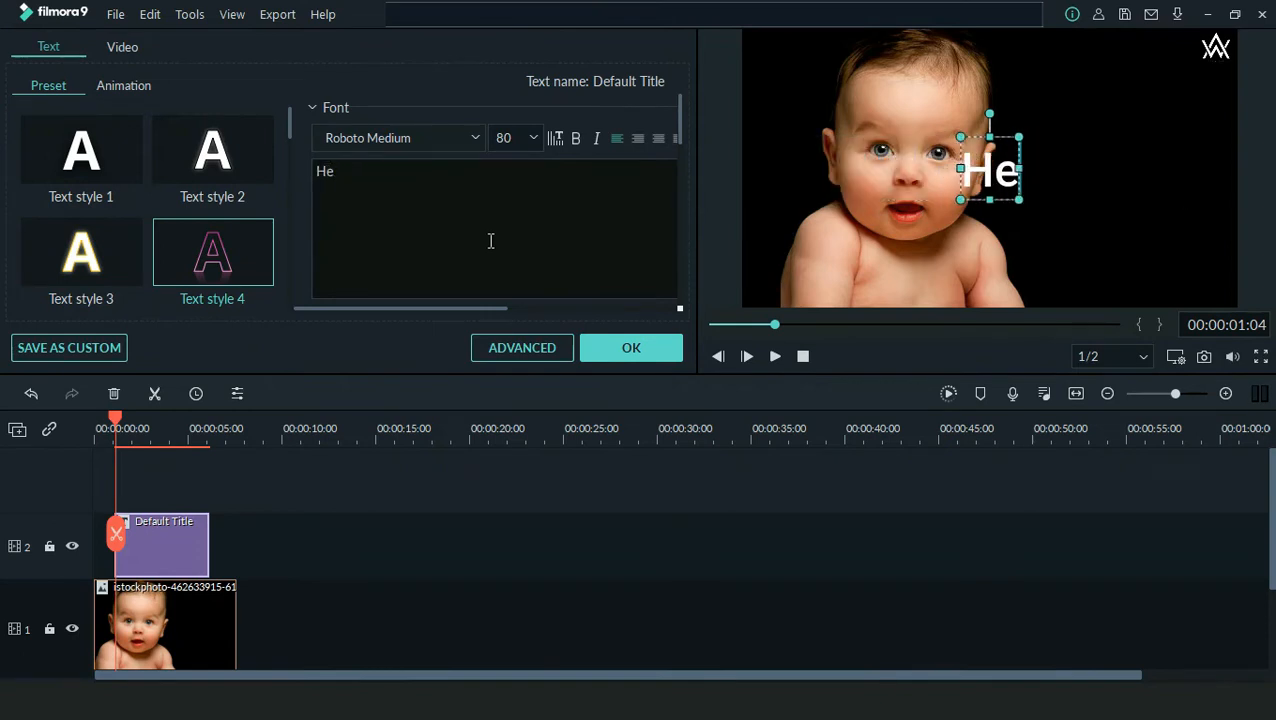
text(llo How are you)
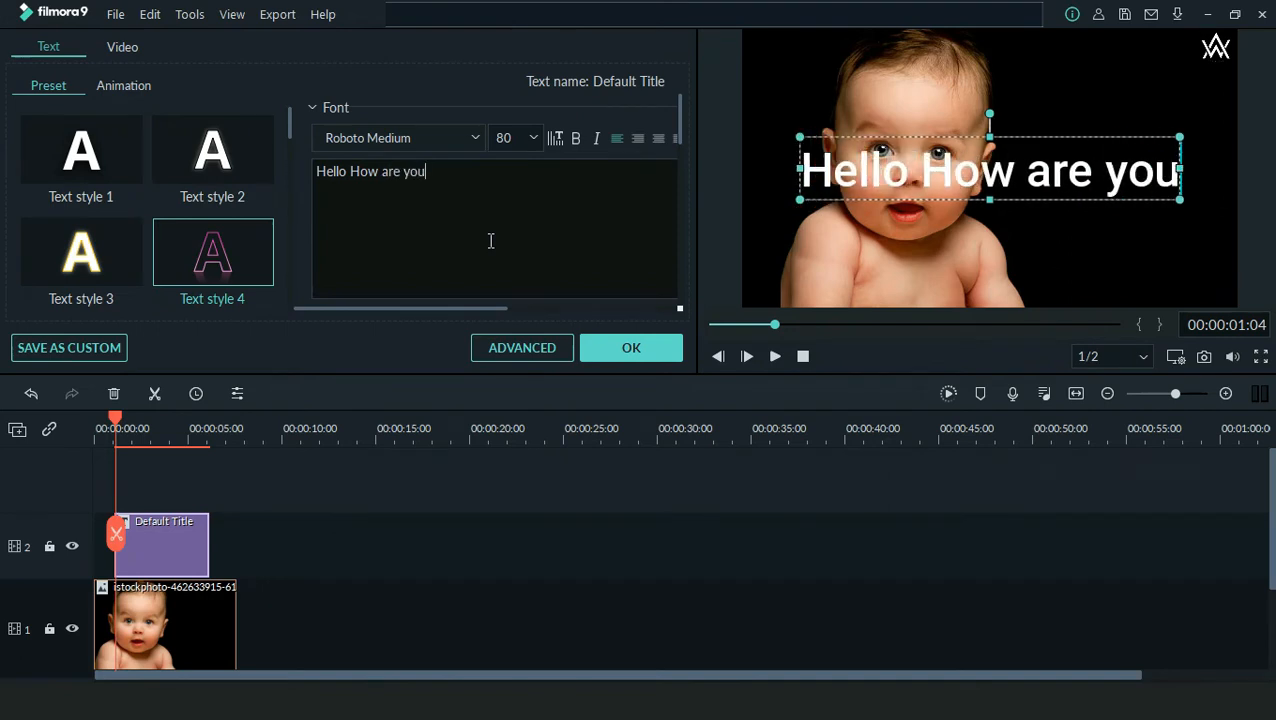
text(?)
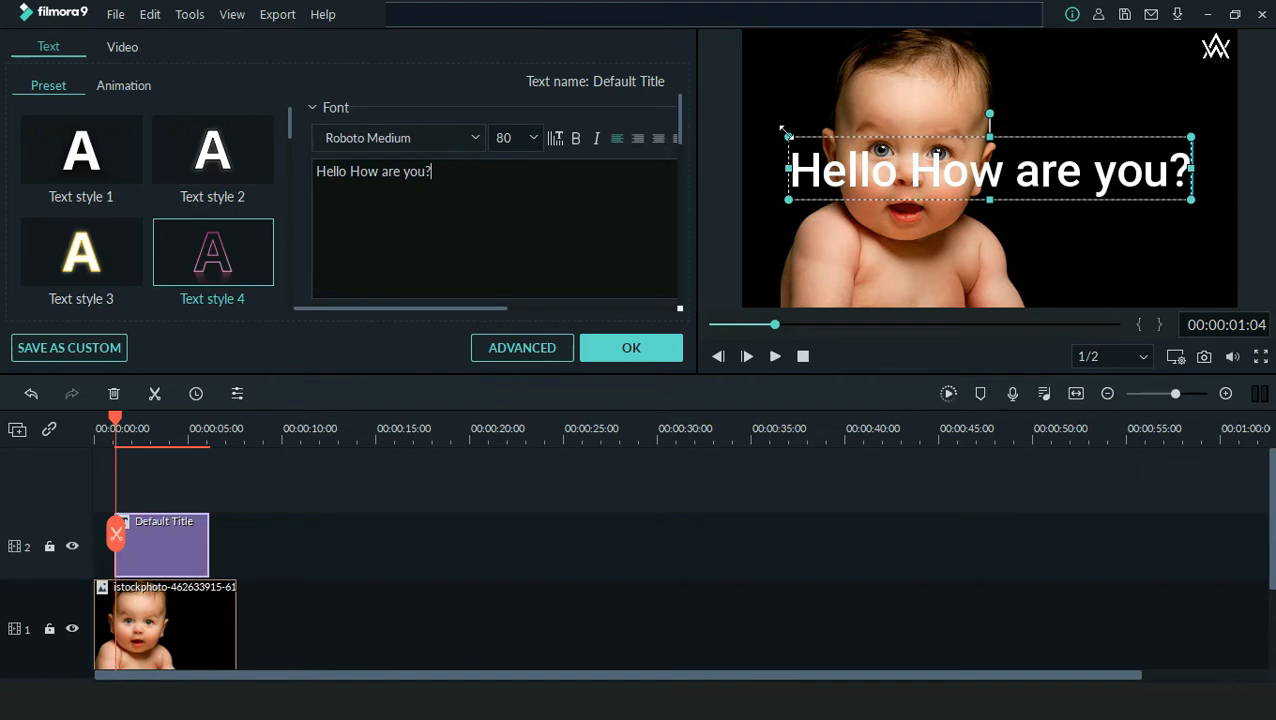
Shrink the title in the preview and place it on the black background beside the upper part of the baby's head
drag(786, 131, 932, 188)
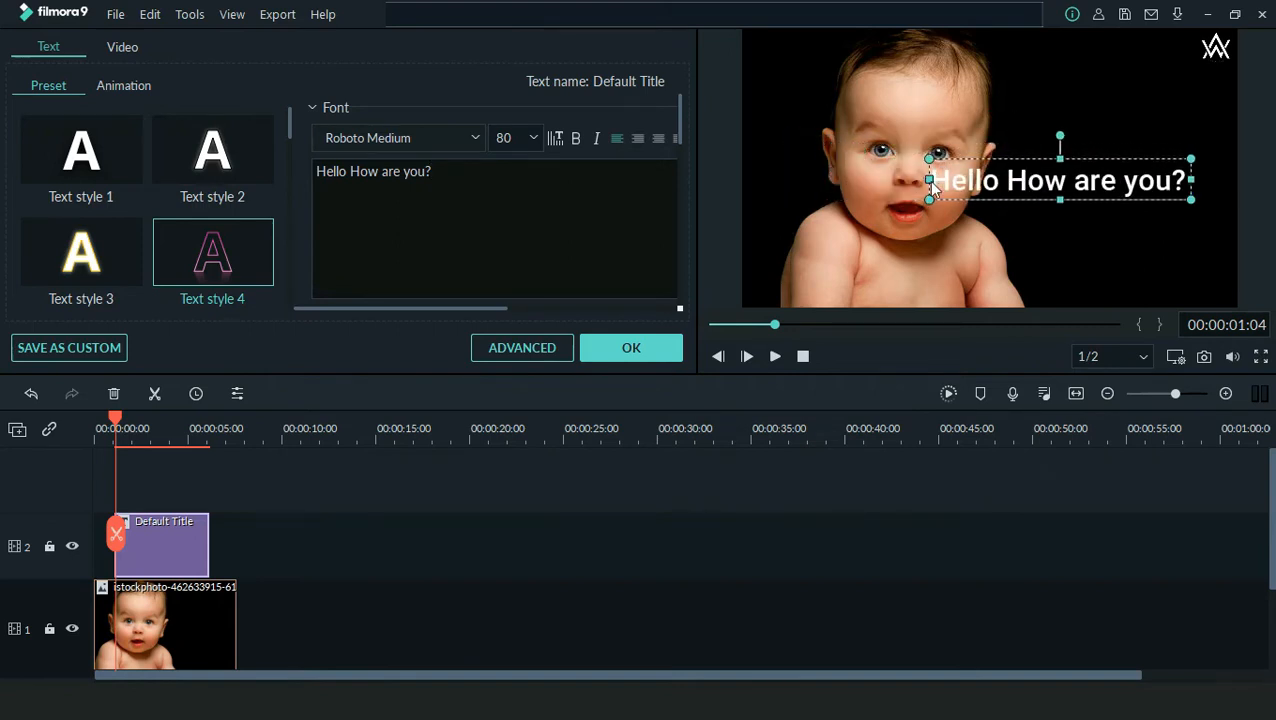
drag(1038, 182, 1081, 95)
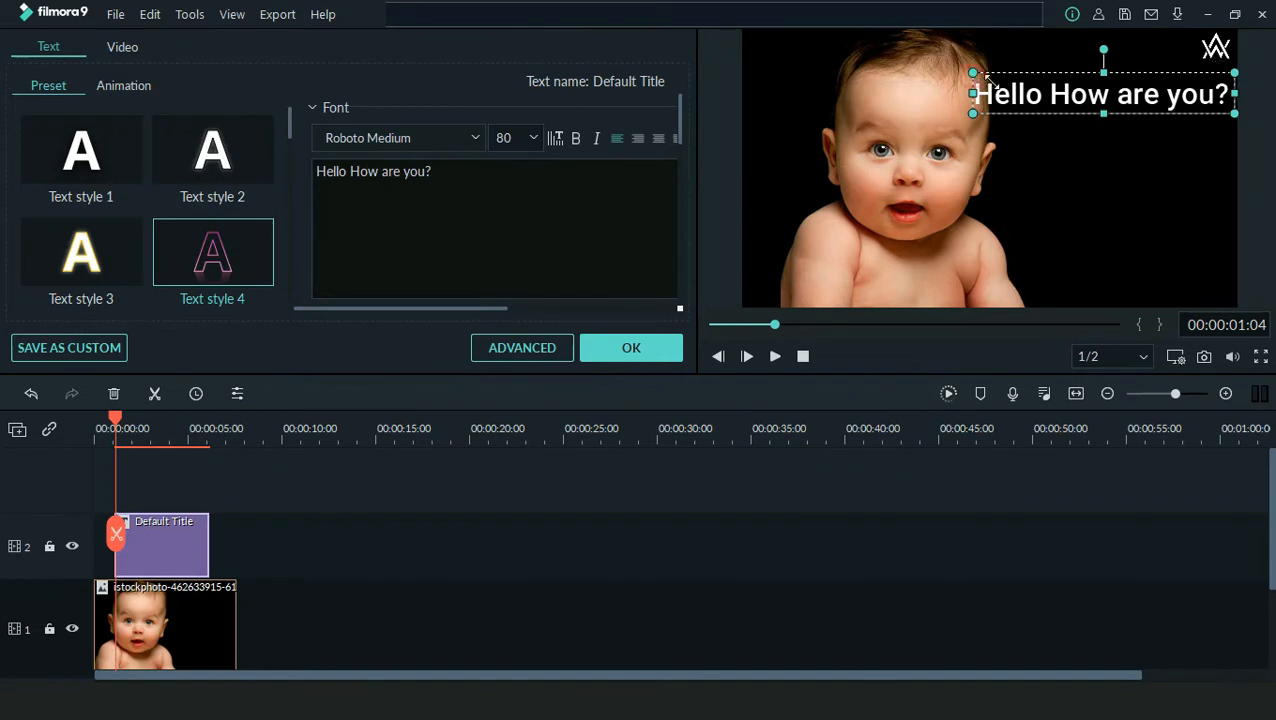
drag(987, 78, 1092, 100)
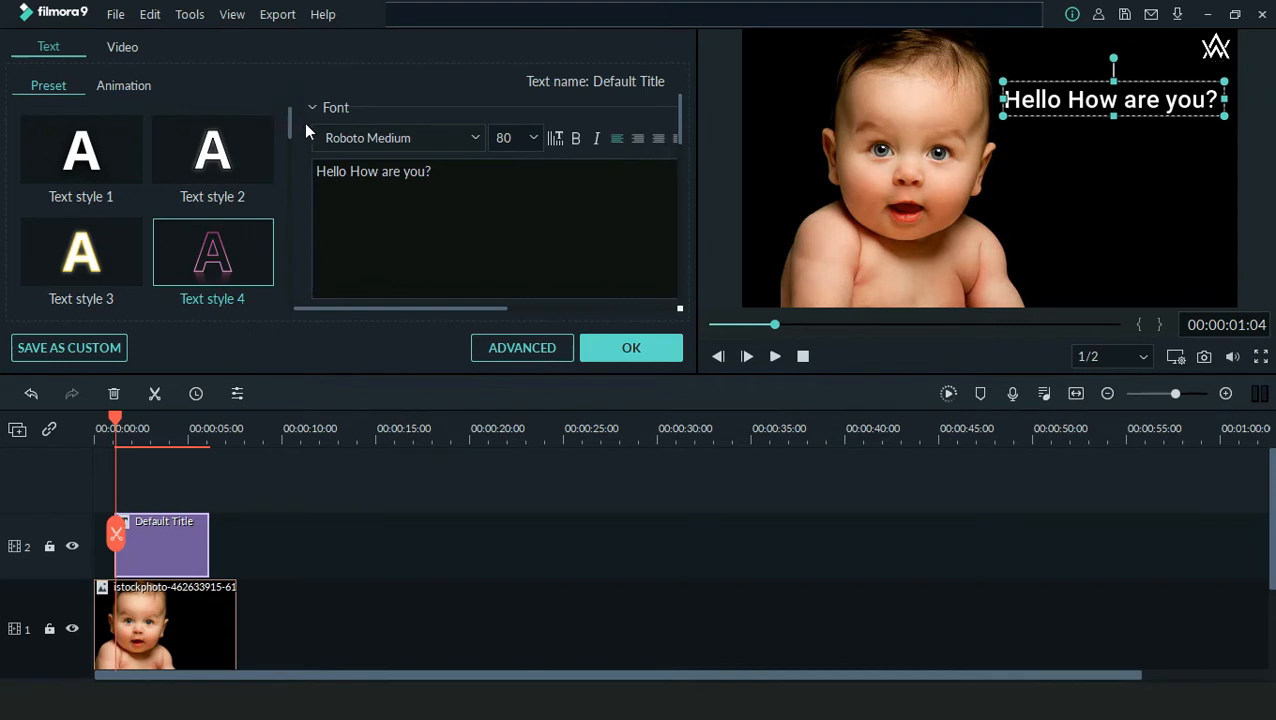
Try Roboto Condensed Light on the title text and set its font to Roboto Condensed
click(476, 137)
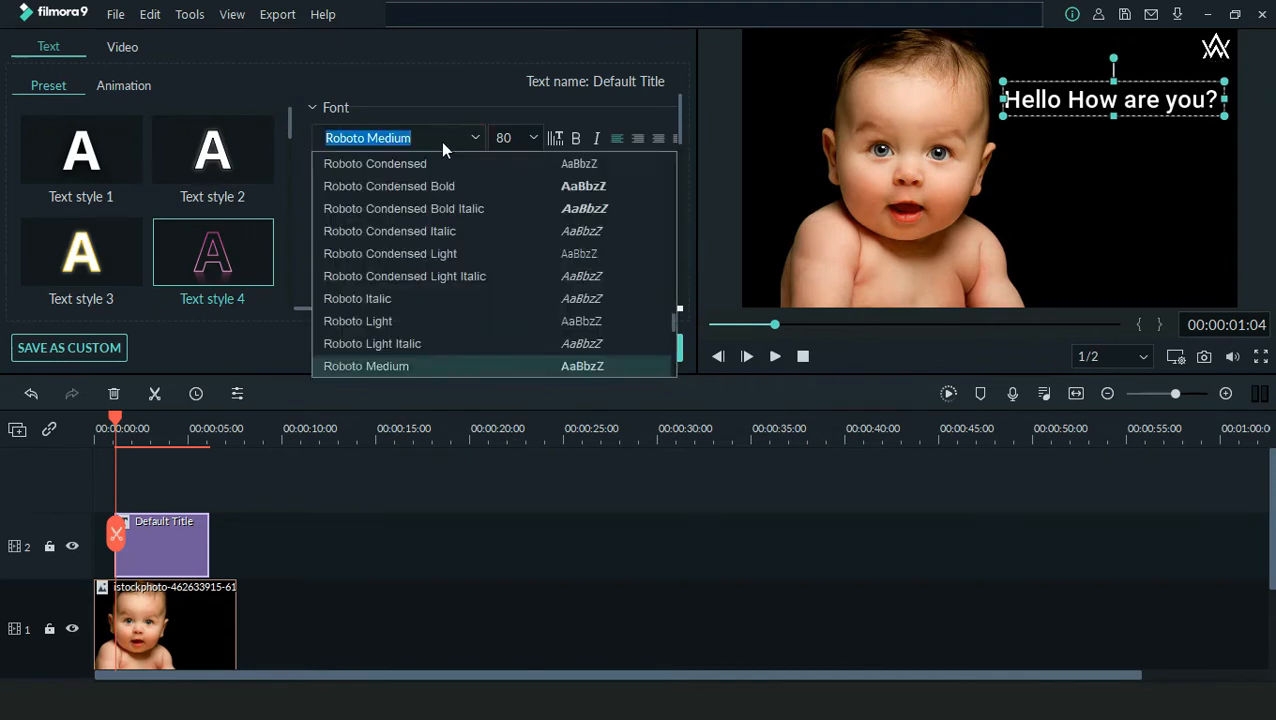
click(405, 253)
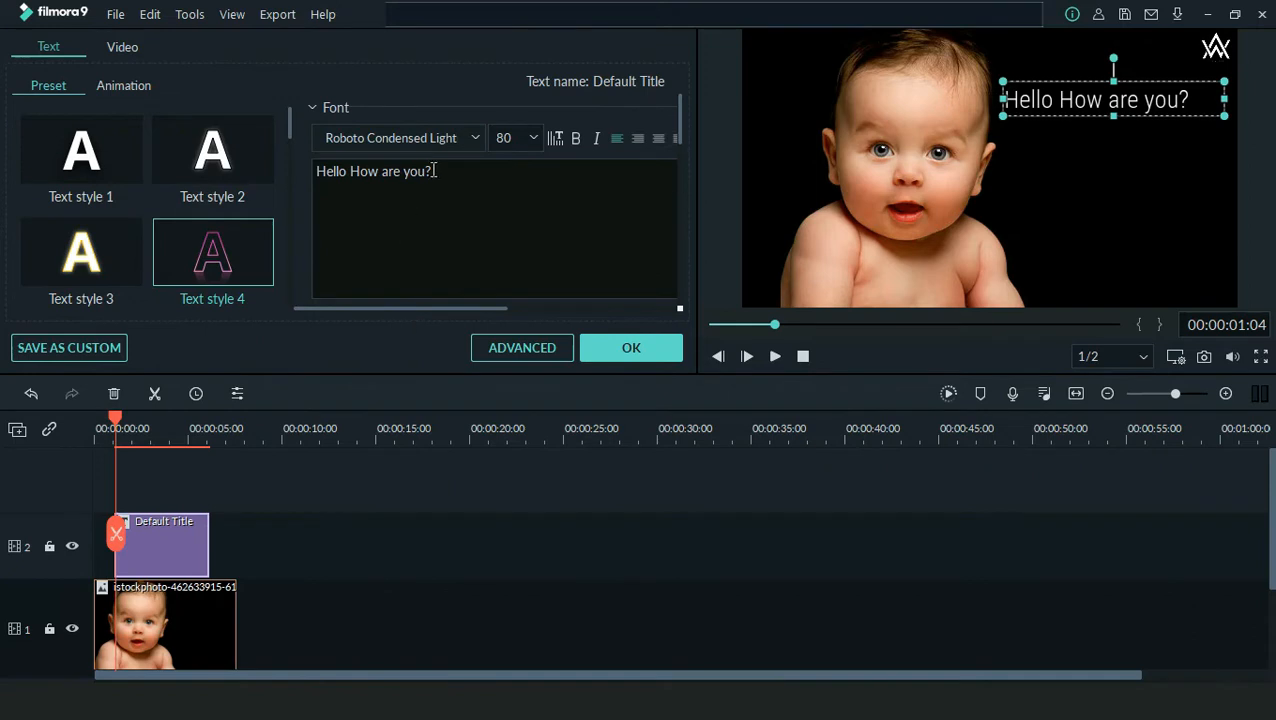
click(475, 137)
scroll(398, 320, down, 4)
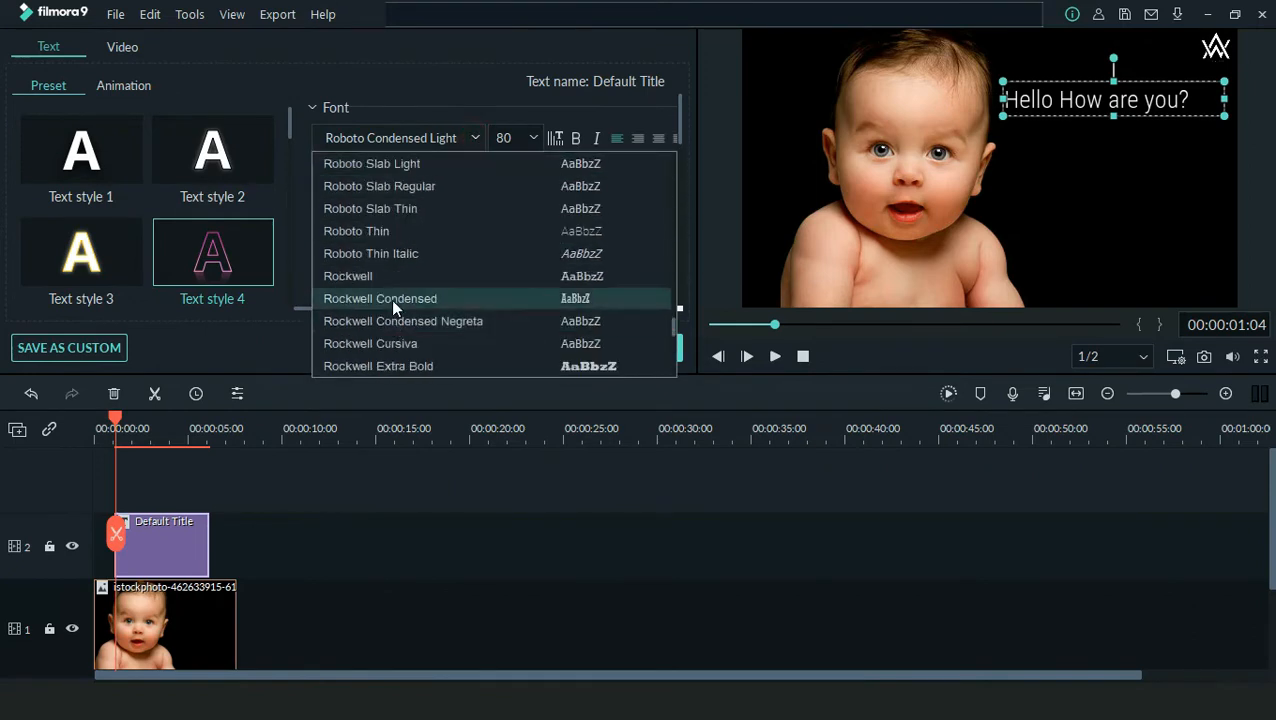
scroll(393, 308, up, 4)
click(381, 228)
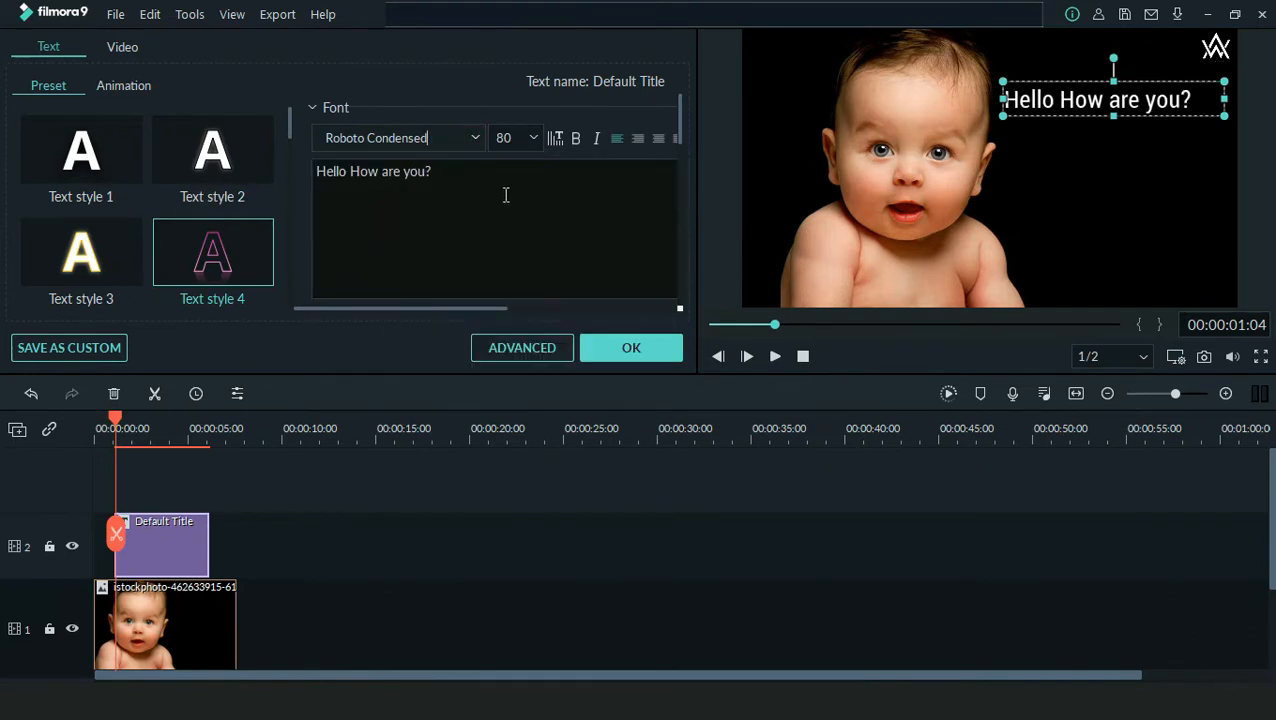
Try font size 14 on the title text and set it back to 80
click(533, 139)
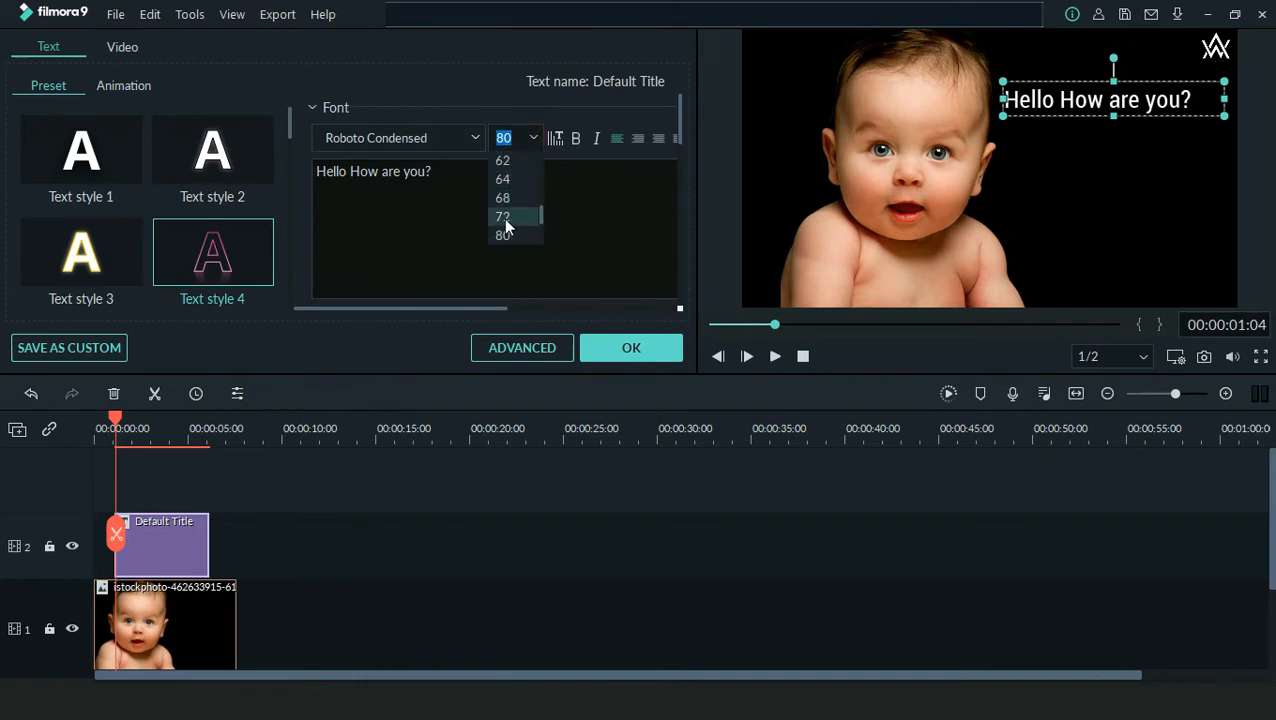
click(503, 234)
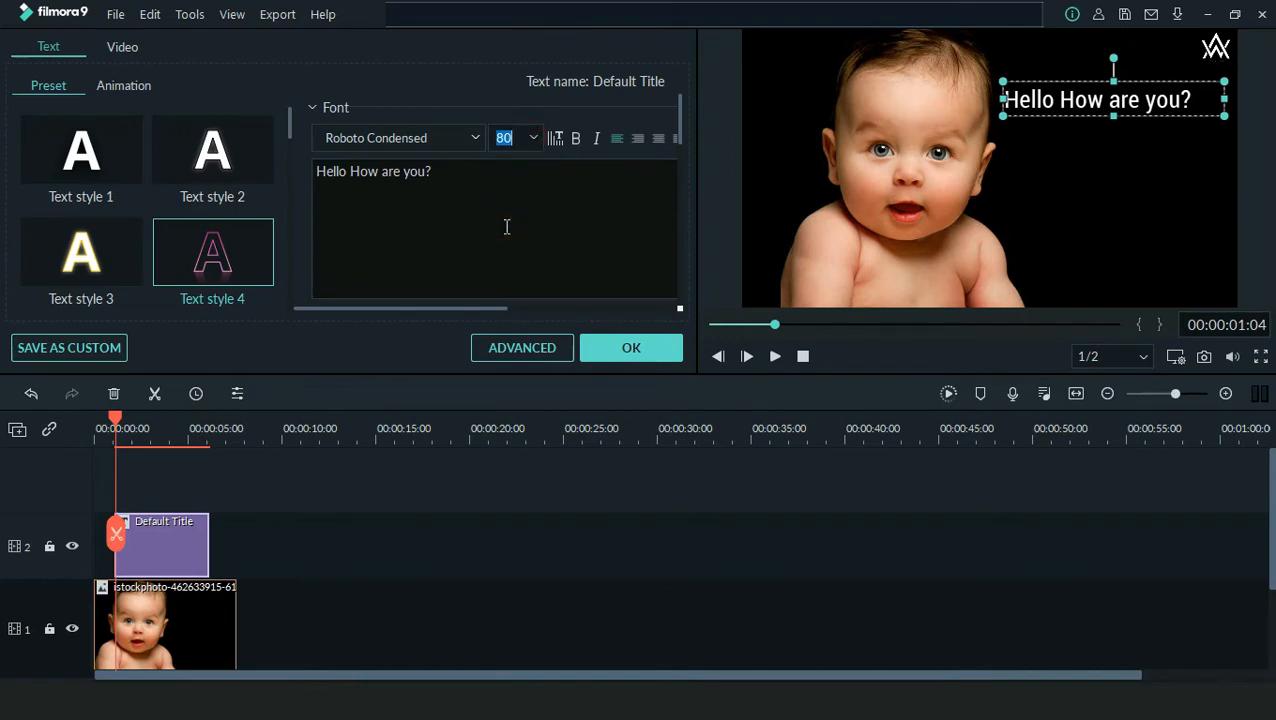
click(534, 139)
scroll(519, 205, up, 5)
click(501, 178)
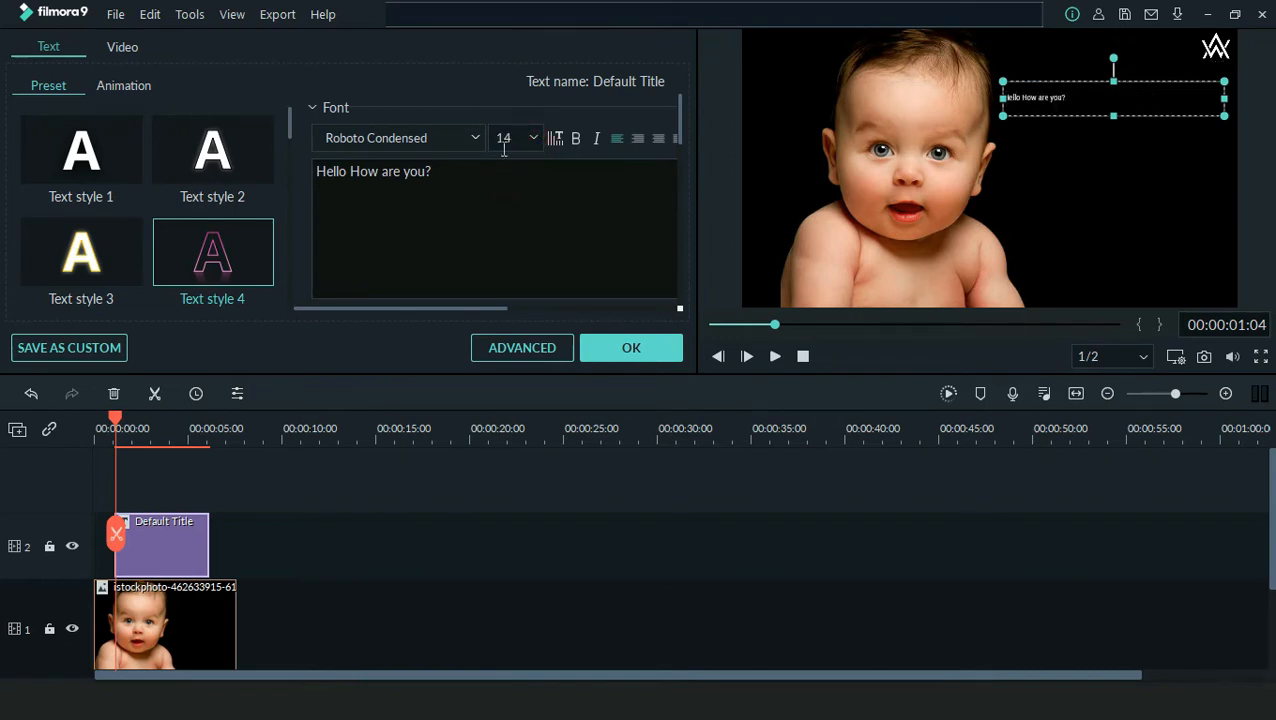
click(534, 140)
scroll(513, 195, down, 5)
click(506, 216)
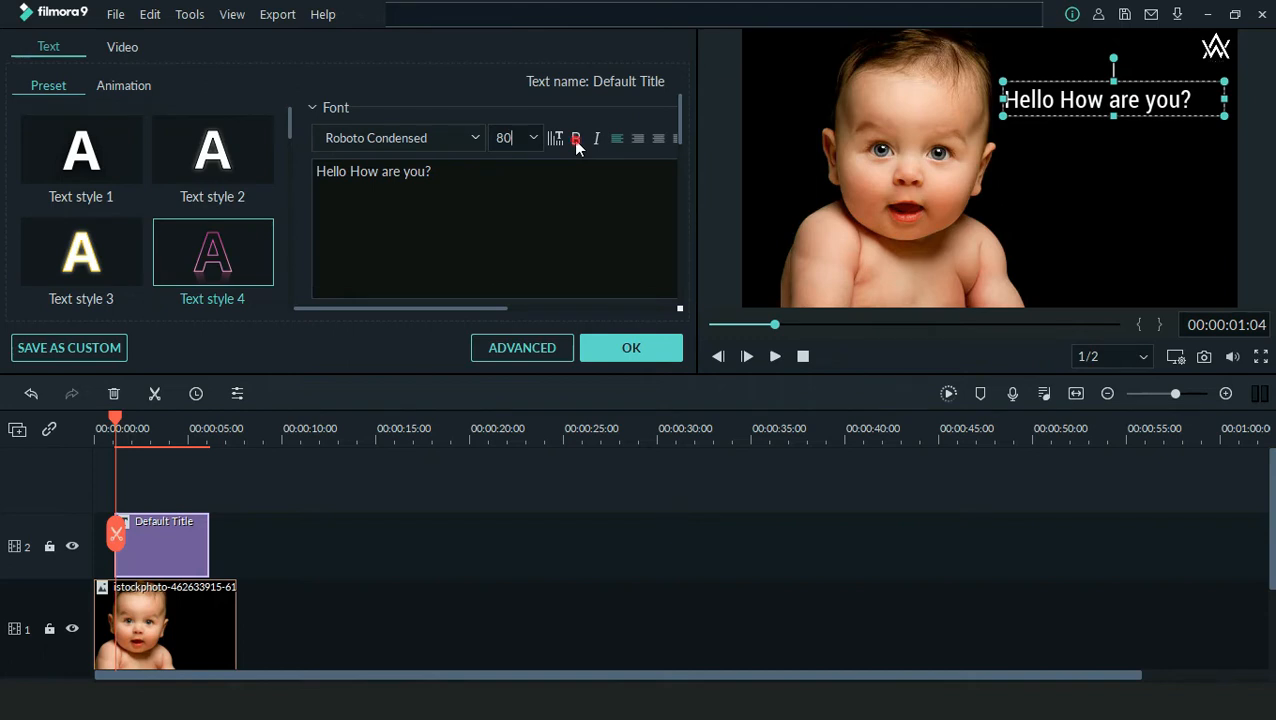
Try bold, italic, right and centre alignment on the title text, and restore it to regular, left-aligned text
click(576, 140)
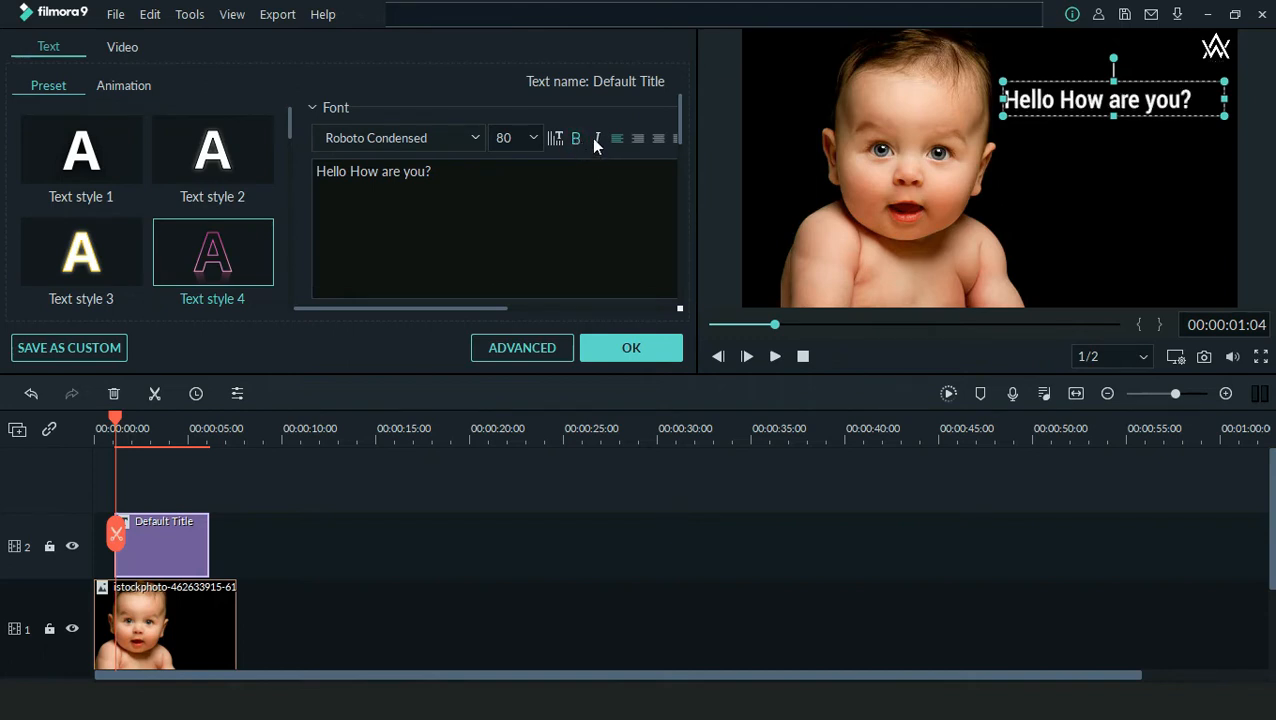
click(595, 139)
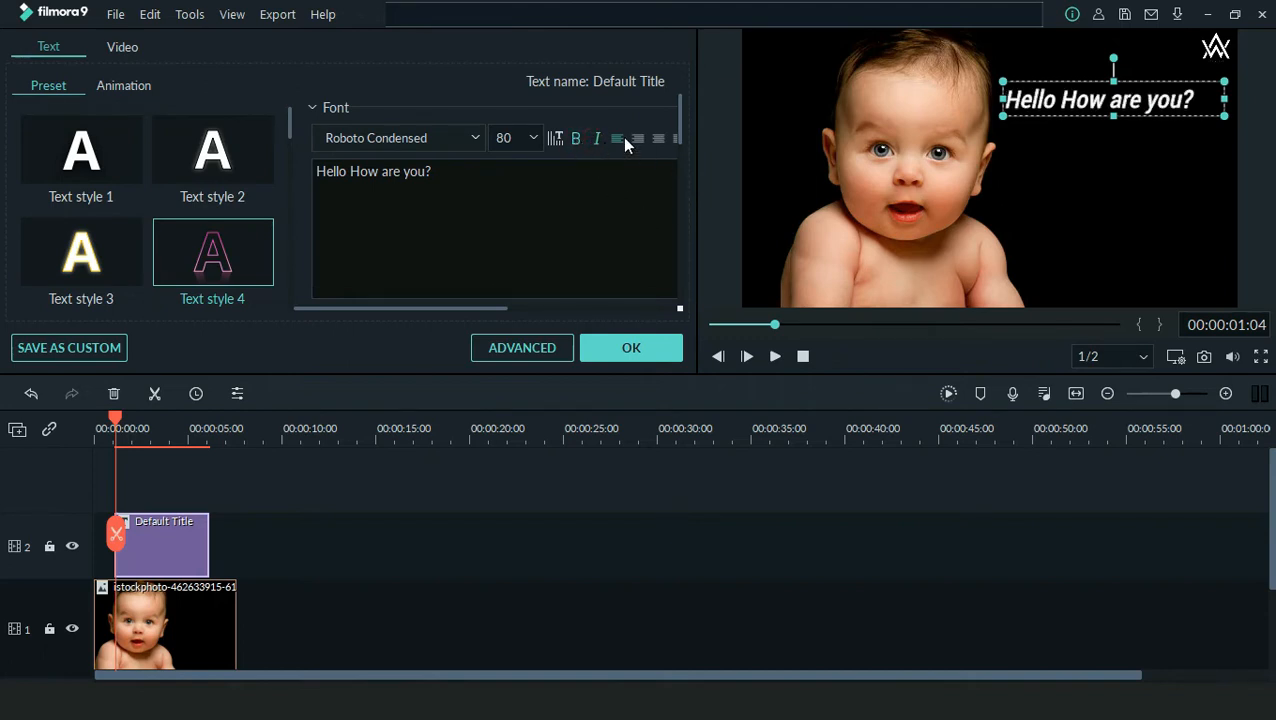
click(579, 139)
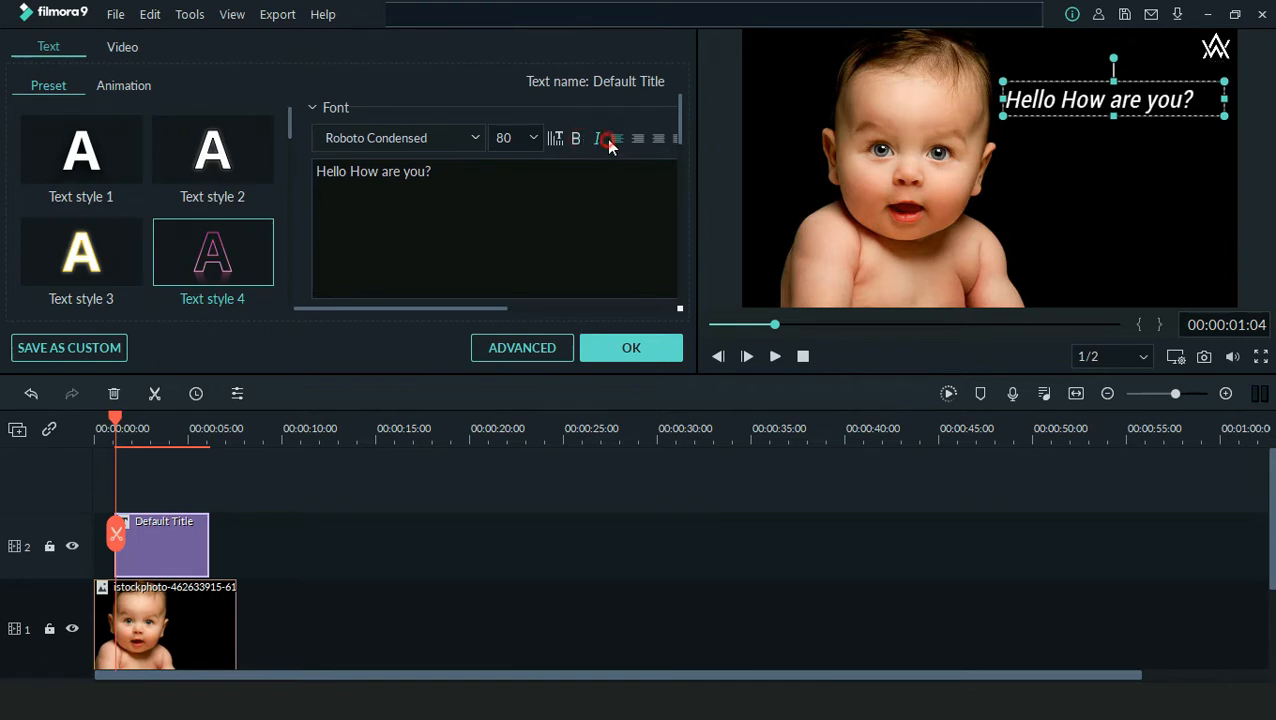
click(658, 139)
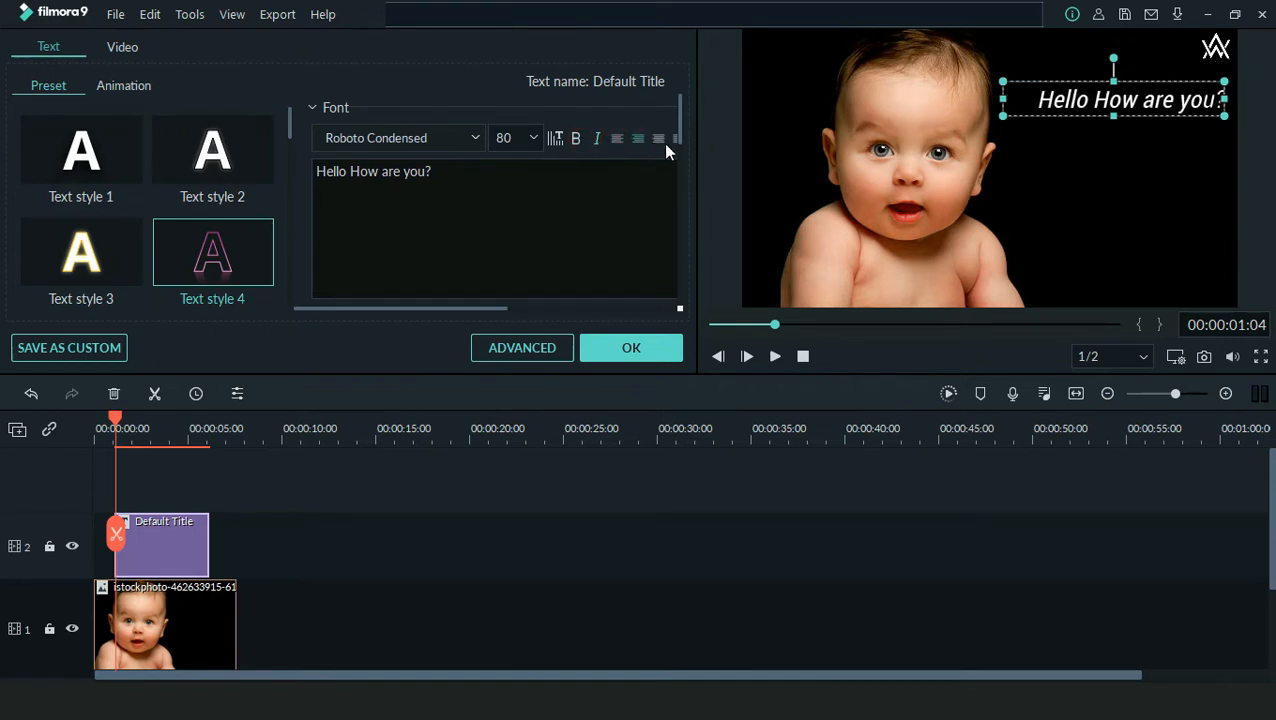
click(657, 139)
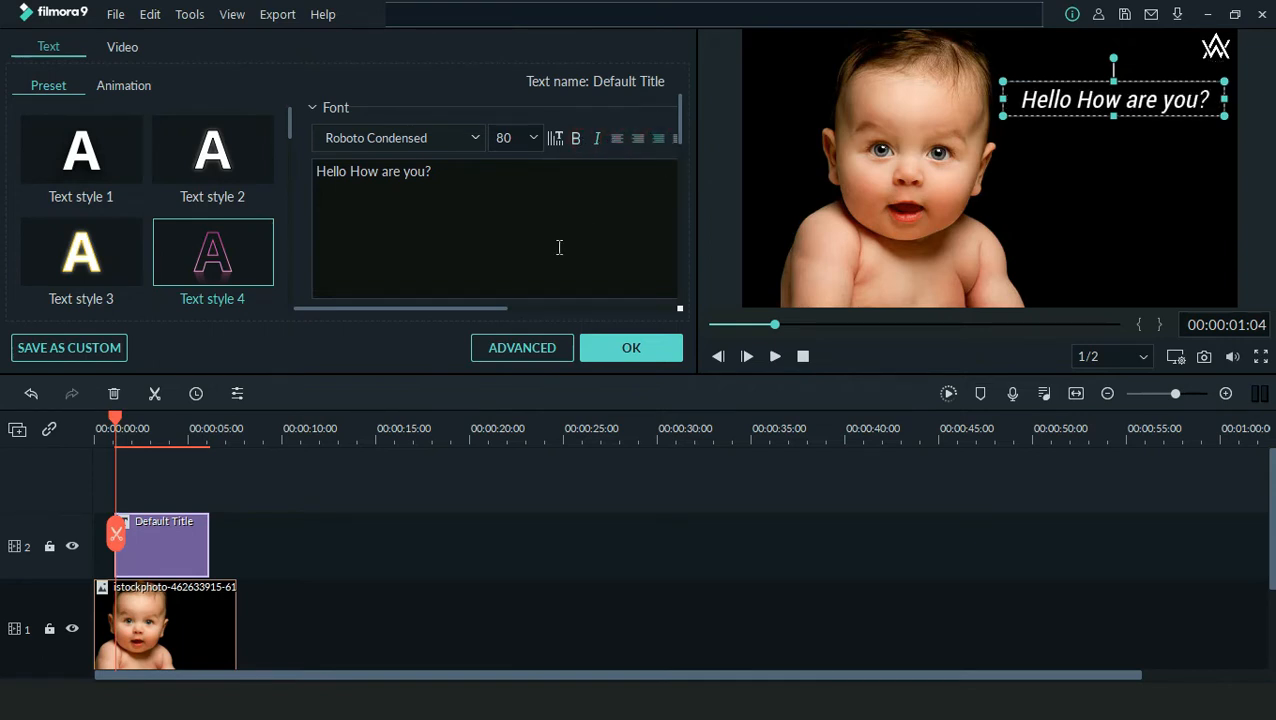
click(617, 138)
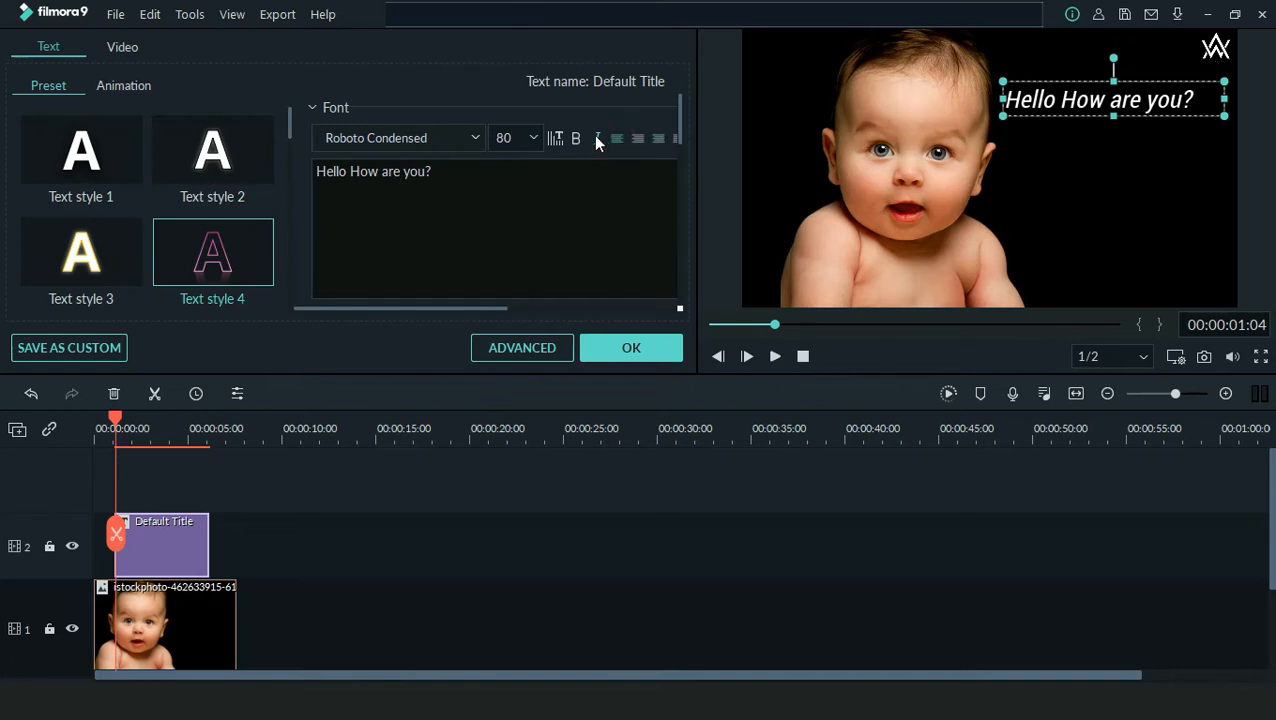
click(597, 138)
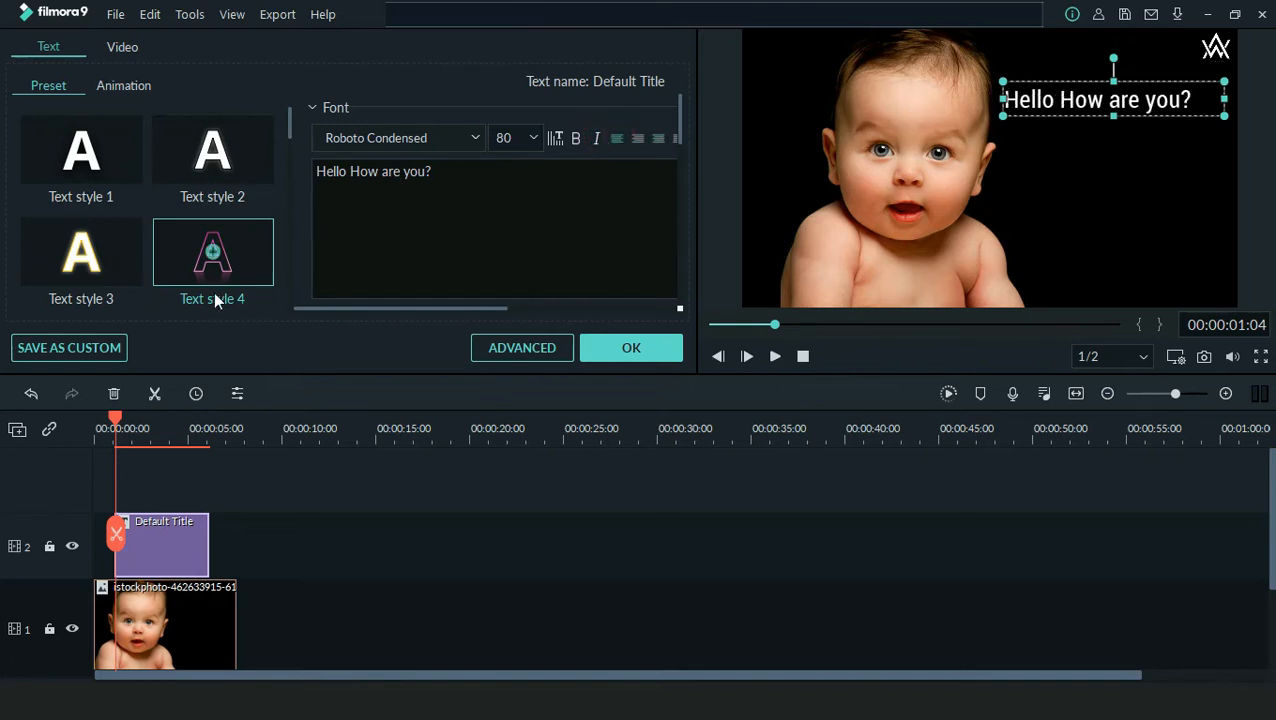
Try the presets Text style 8, 9 and 7 on the title, and apply Text style 13
drag(291, 126, 292, 165)
click(213, 191)
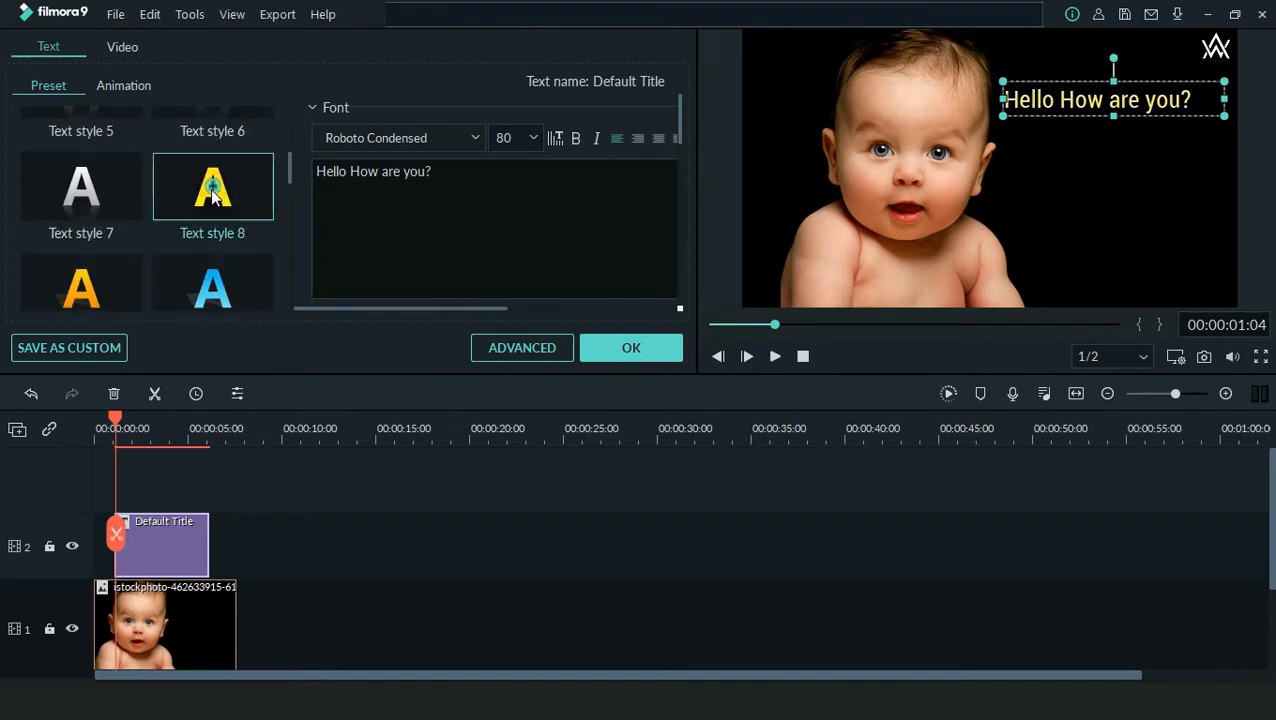
click(106, 286)
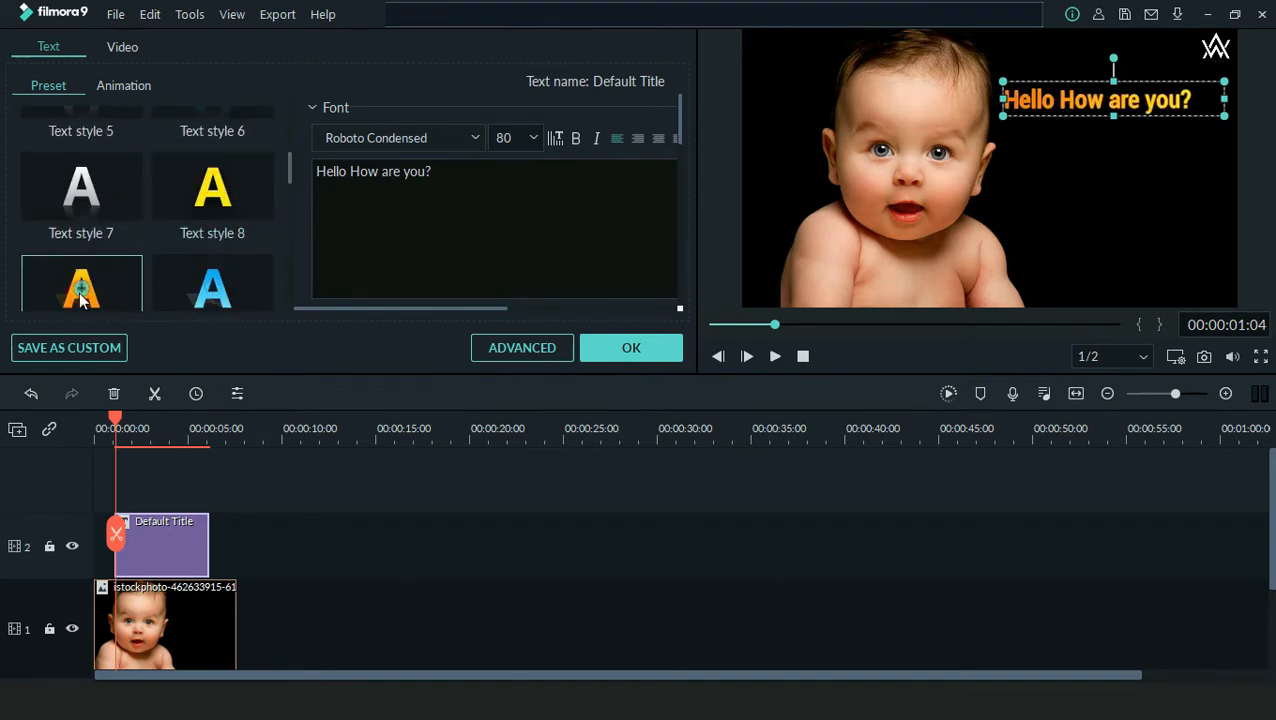
click(79, 189)
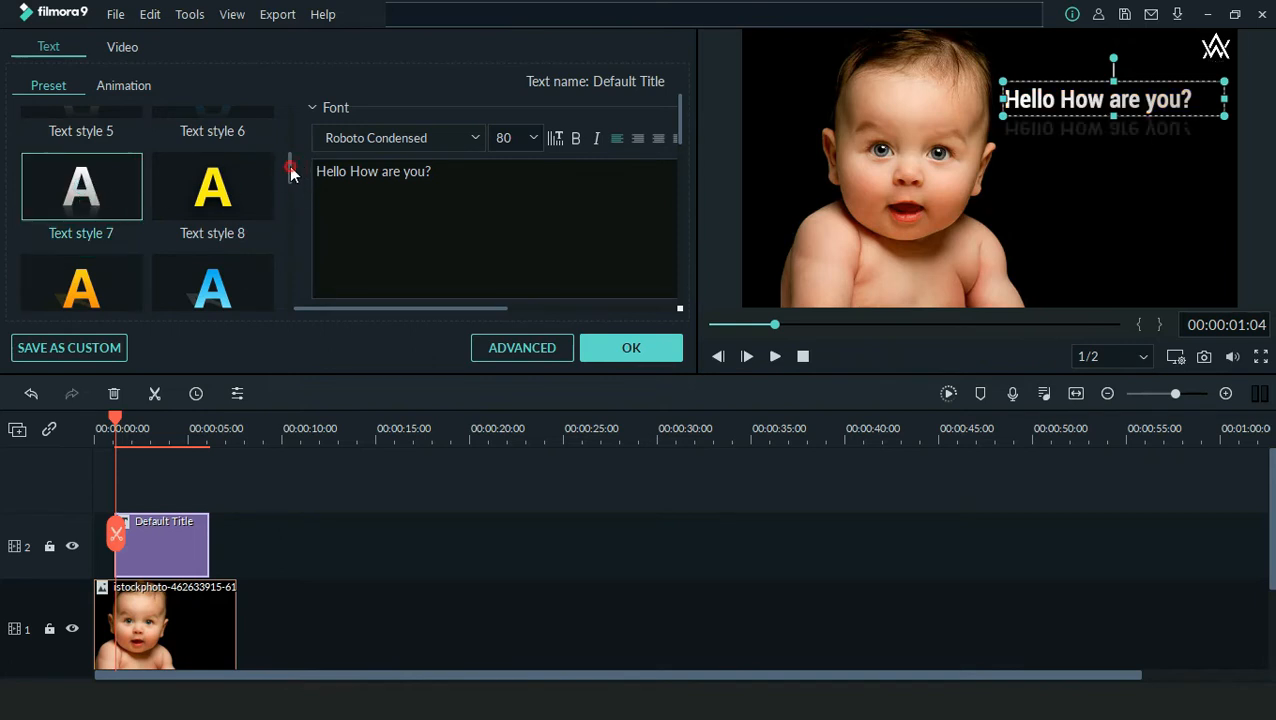
drag(291, 172, 294, 204)
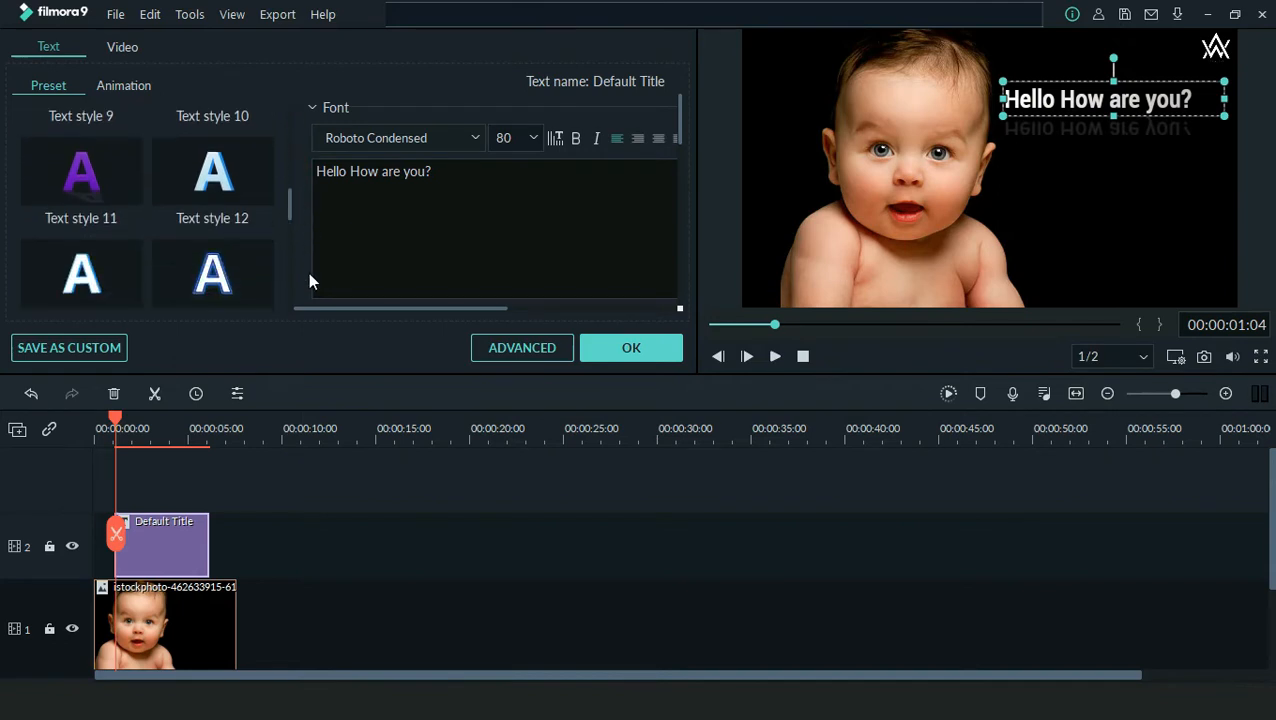
click(66, 278)
scroll(90, 269, down, 1)
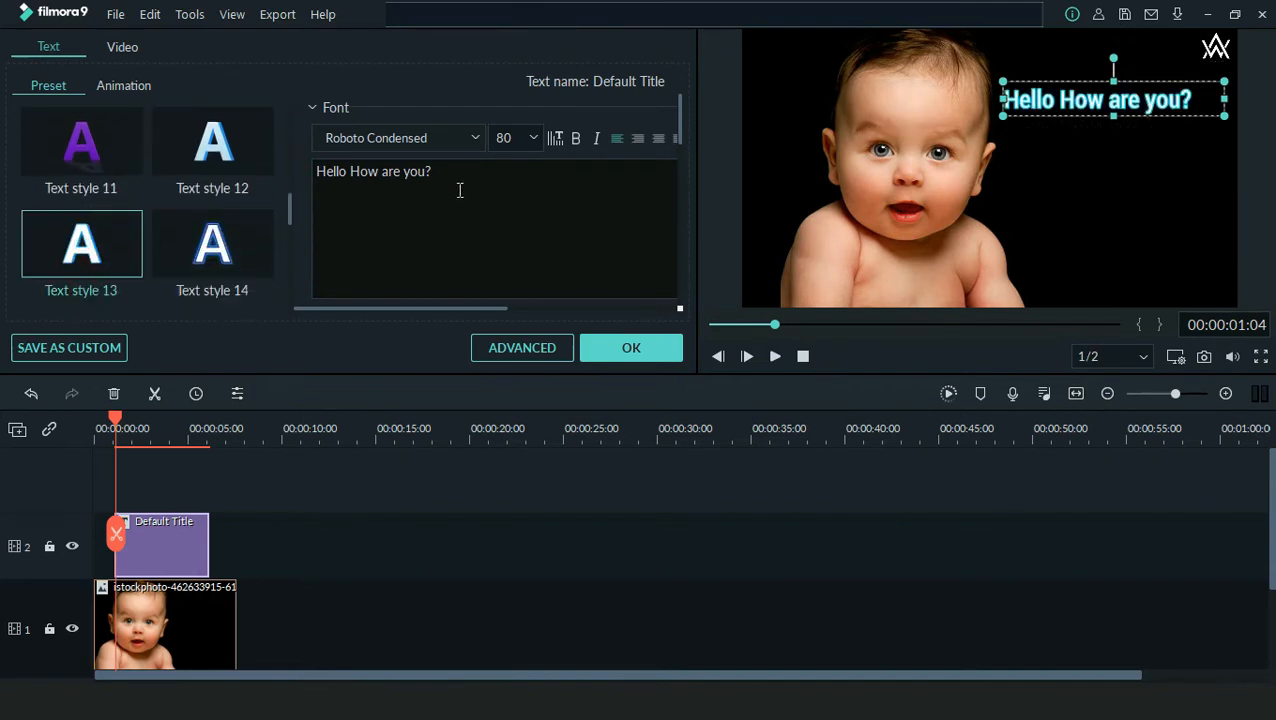
click(603, 350)
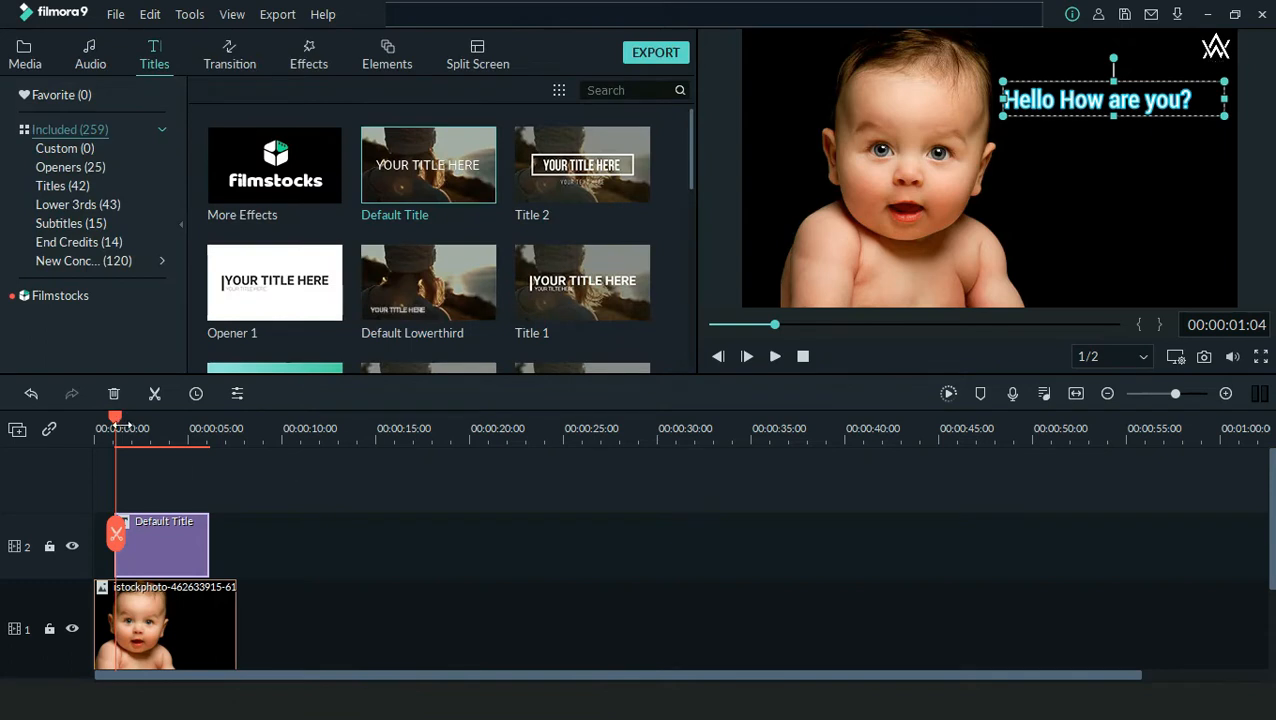
Play the timeline from the beginning to preview the styled title over the baby photo
drag(117, 424, 97, 415)
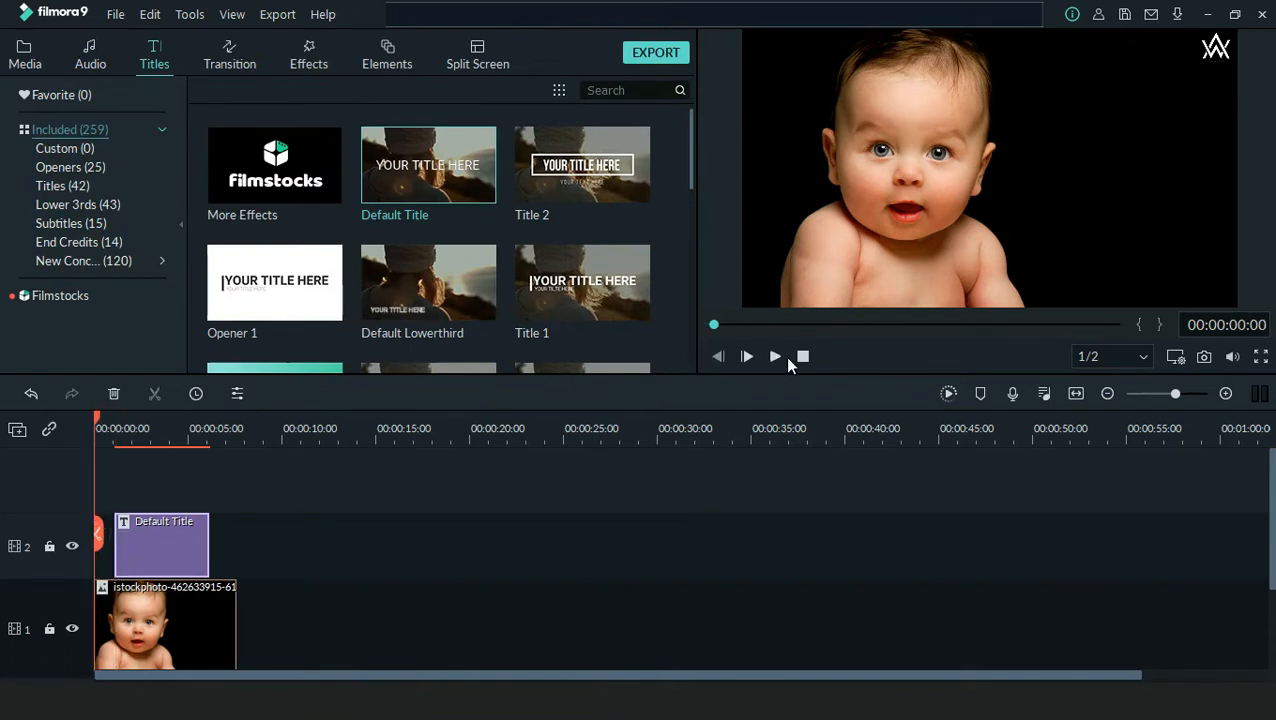
click(775, 357)
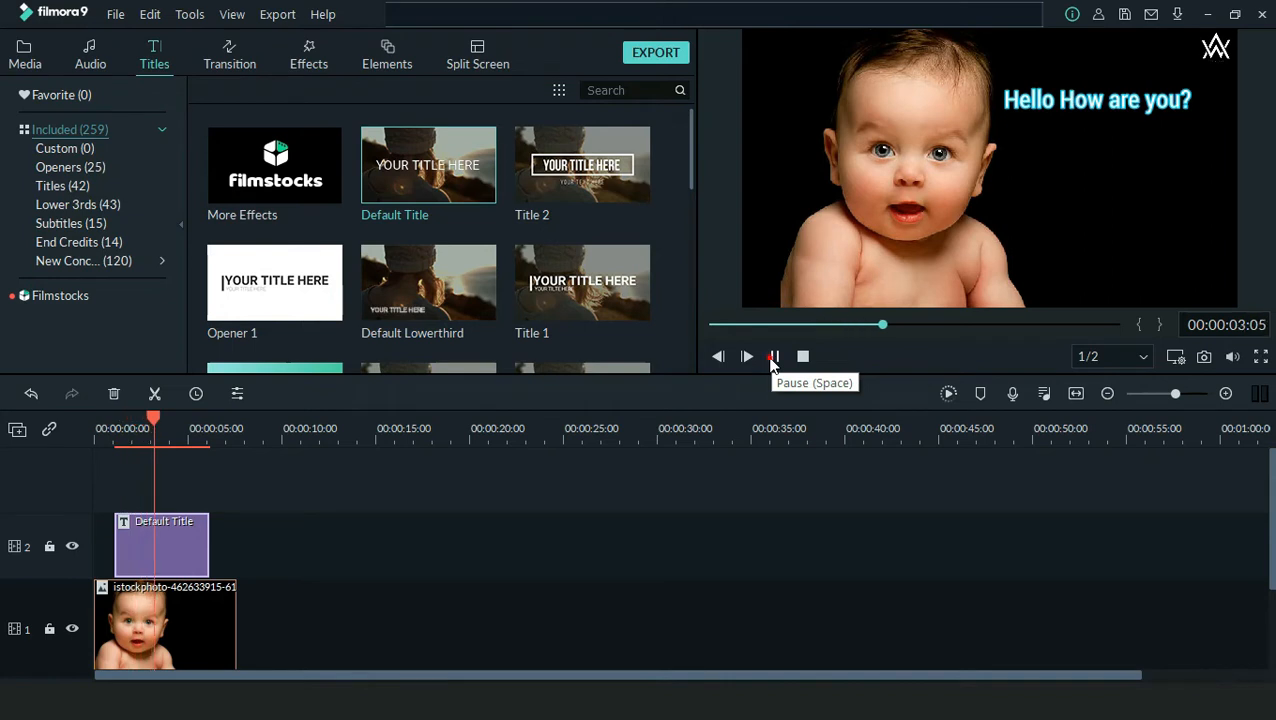
Pause the preview and apply the Cinema style animation to the title text
click(773, 360)
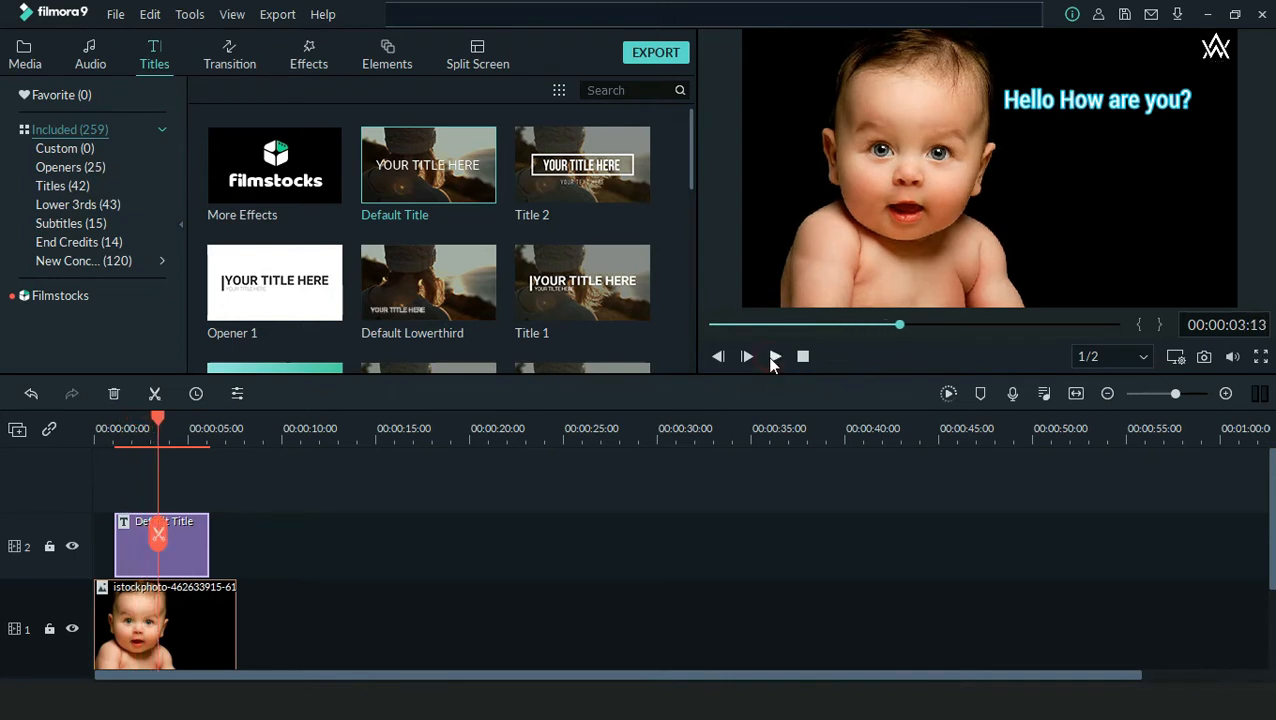
double_click(194, 574)
click(124, 85)
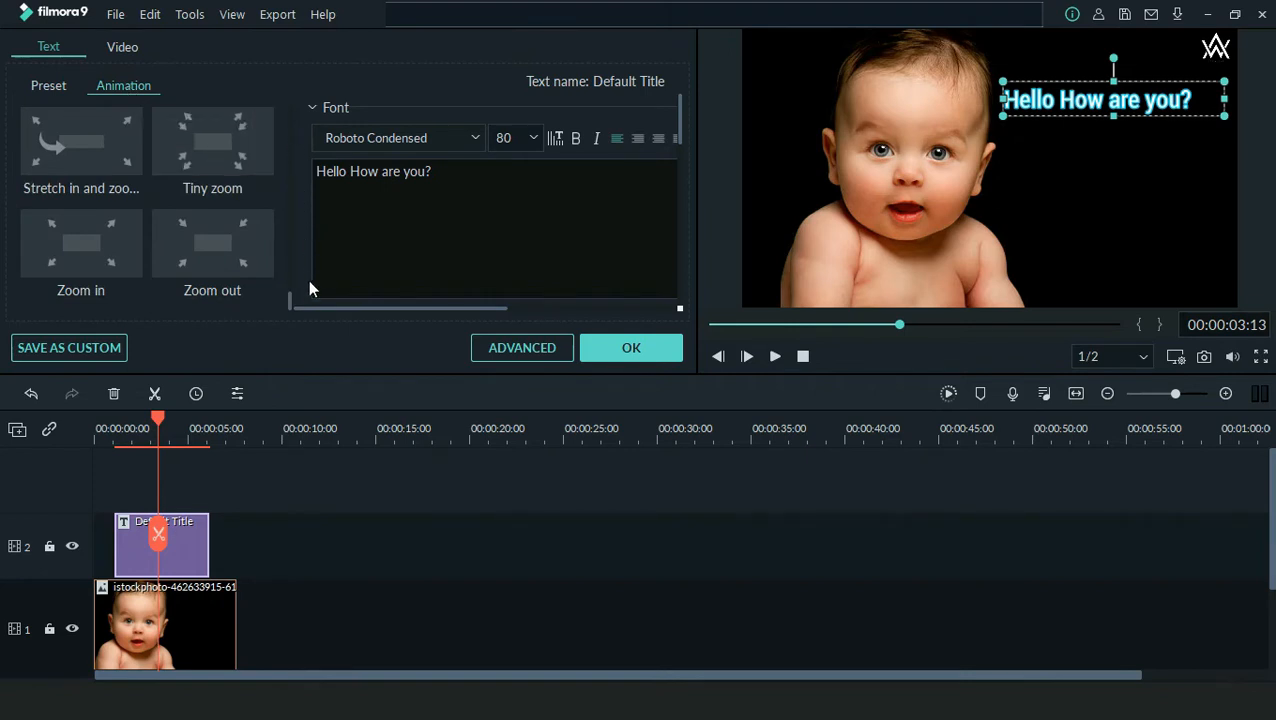
drag(290, 300, 291, 85)
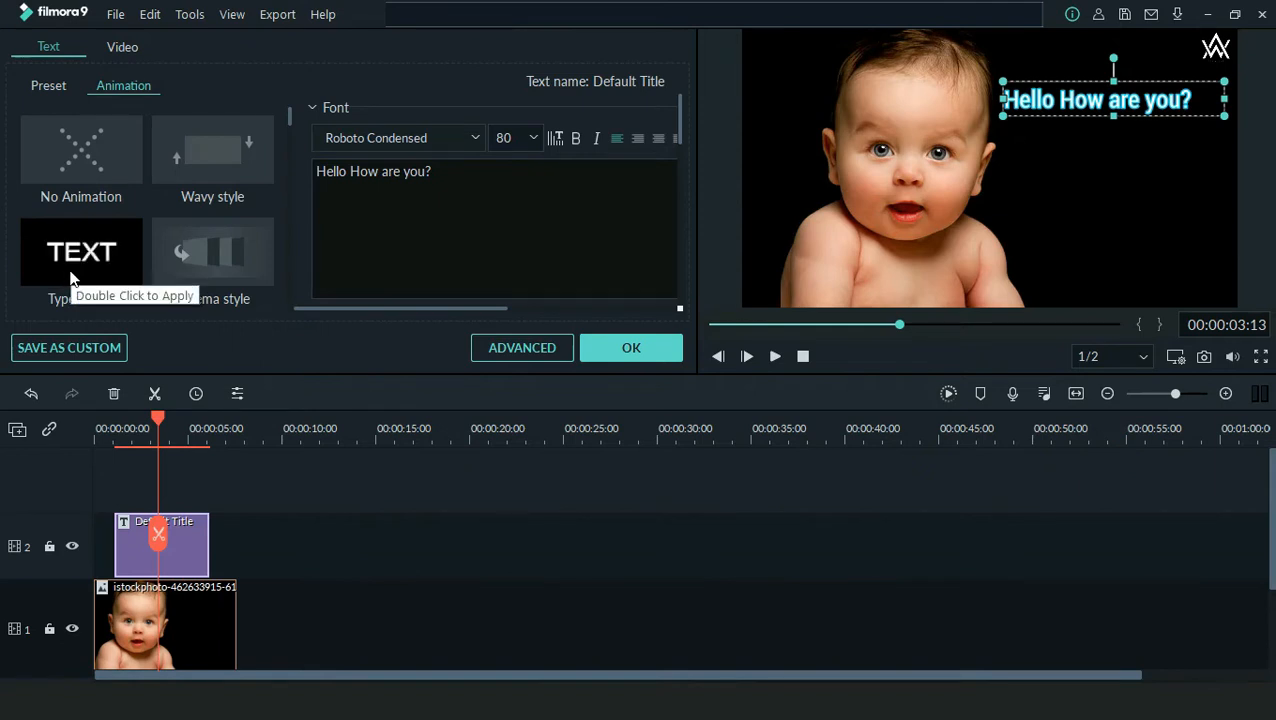
double_click(222, 270)
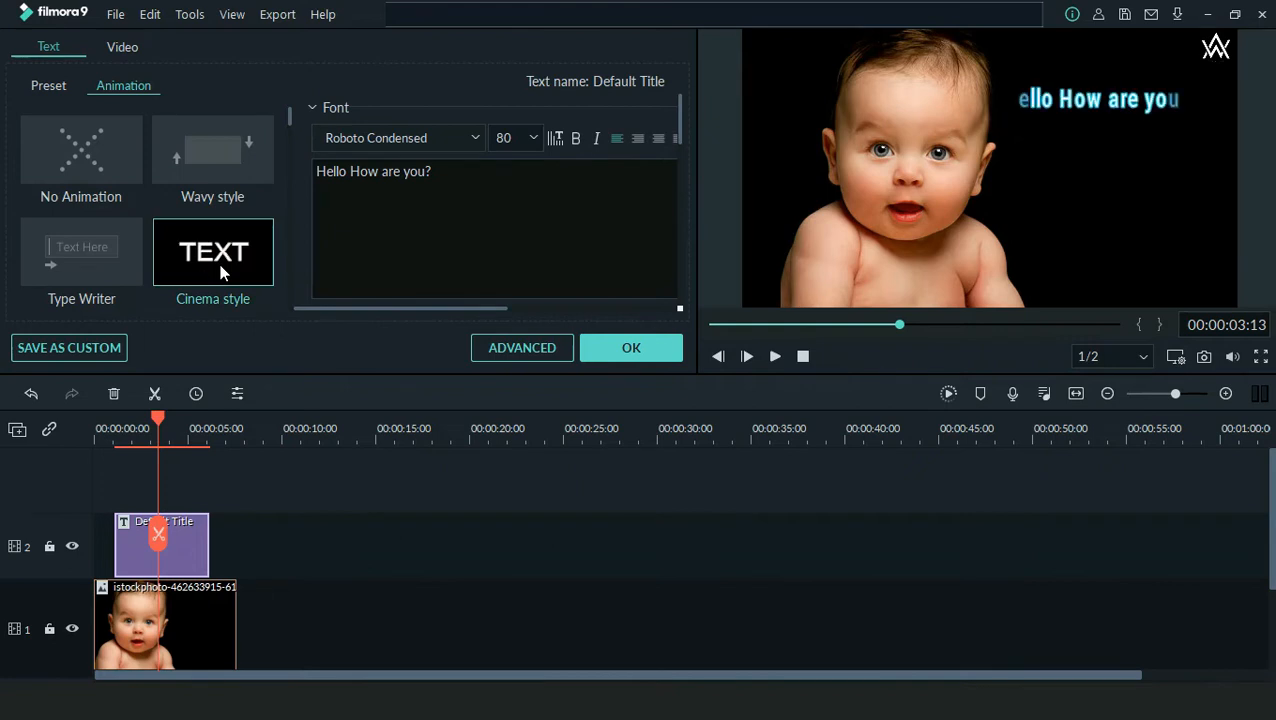
click(631, 350)
Play the timeline from just before the title clip to preview the Cinema style animation
click(110, 418)
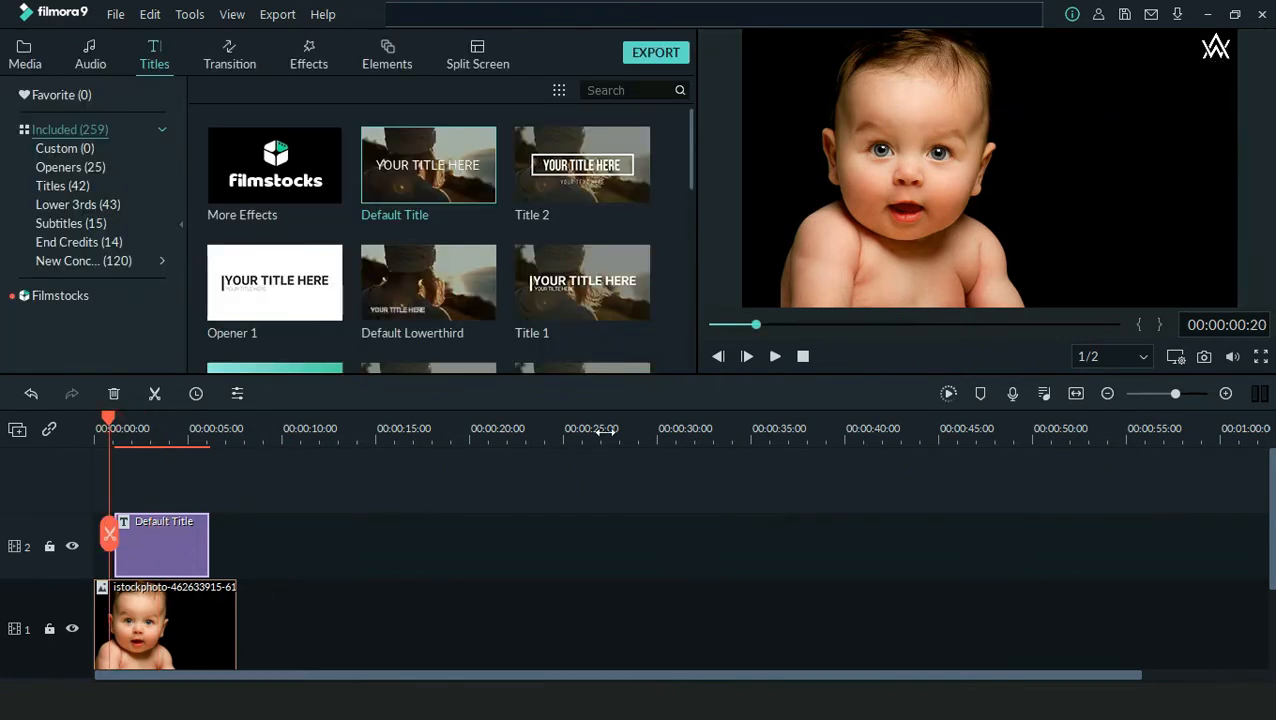
click(776, 357)
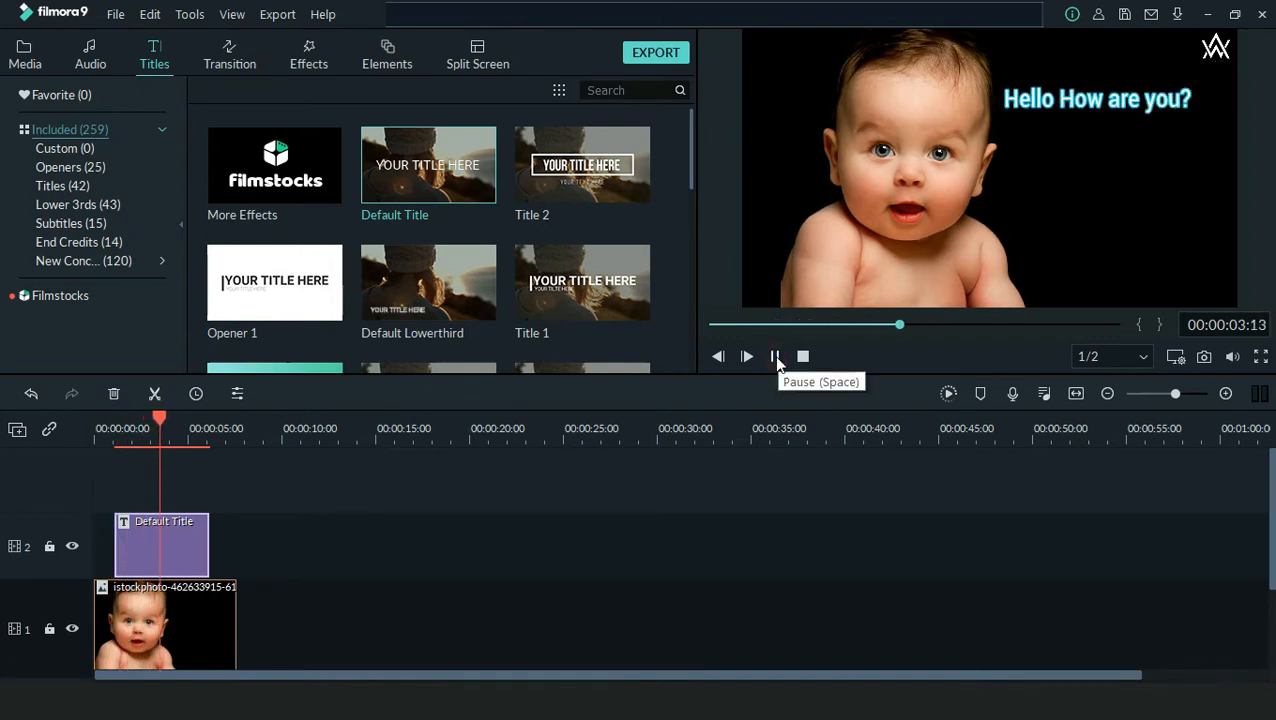
click(776, 357)
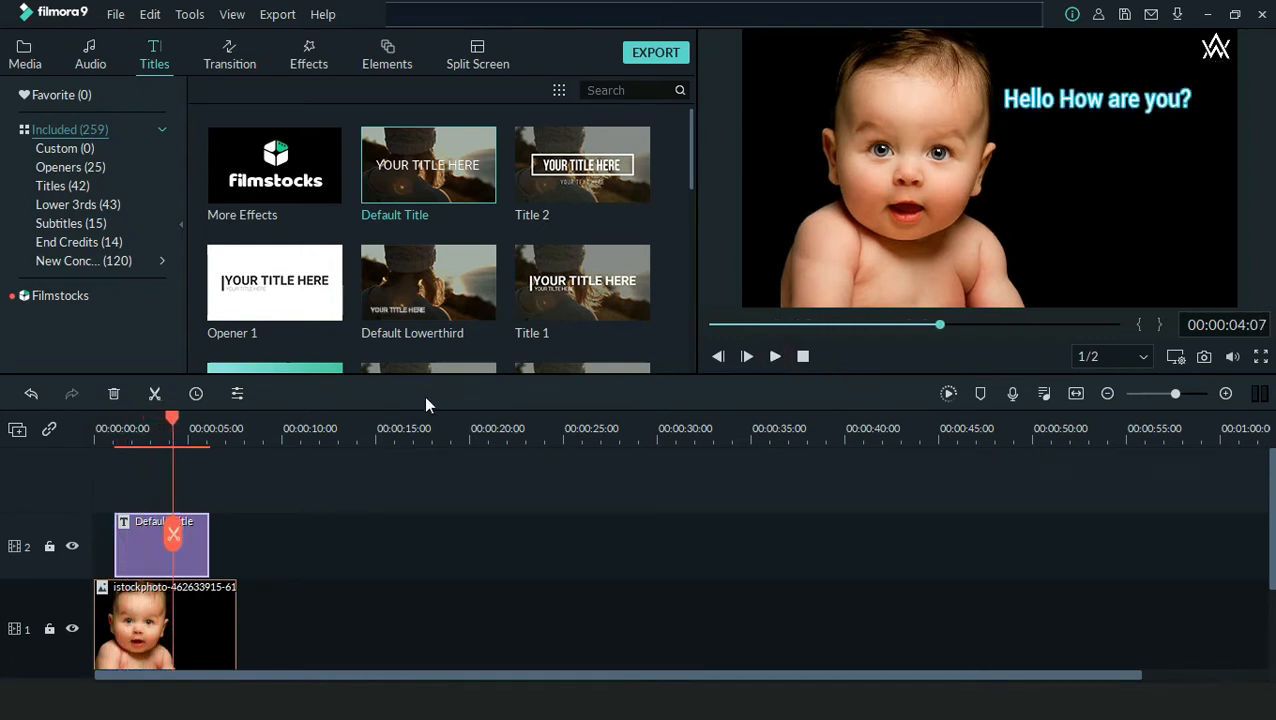
Change the title's text animation to Drop1
double_click(143, 547)
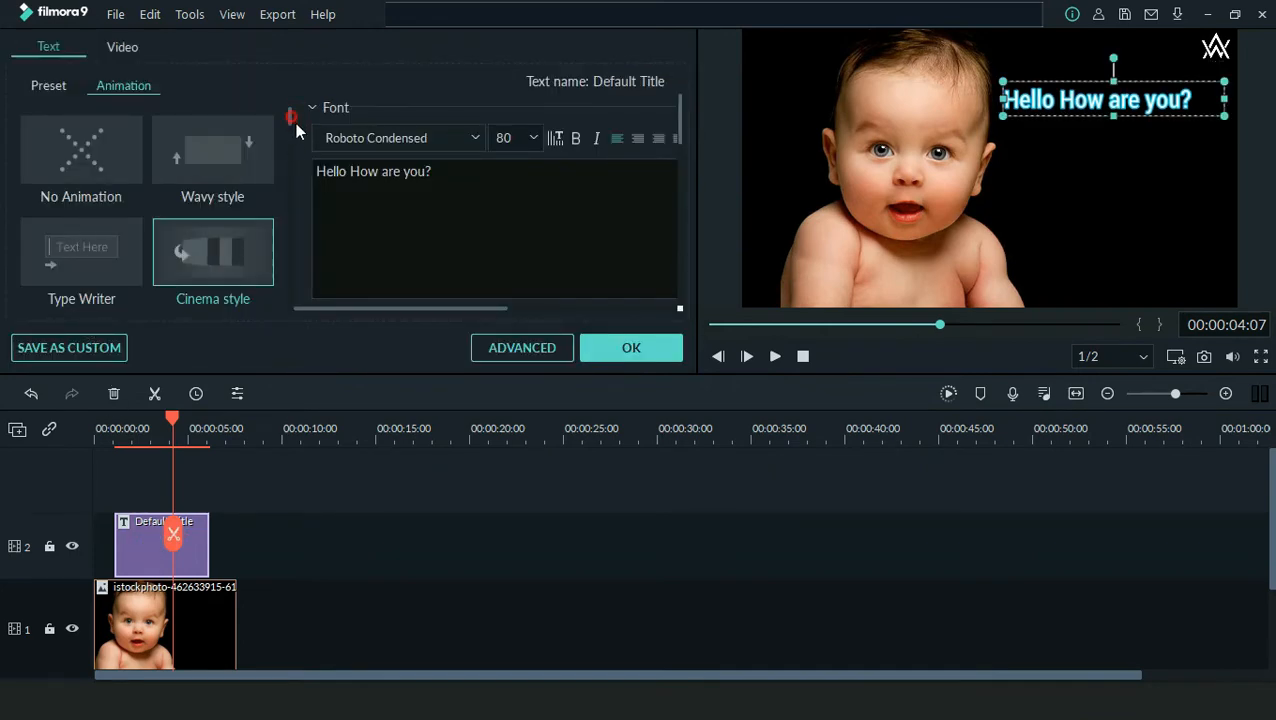
drag(289, 116, 289, 146)
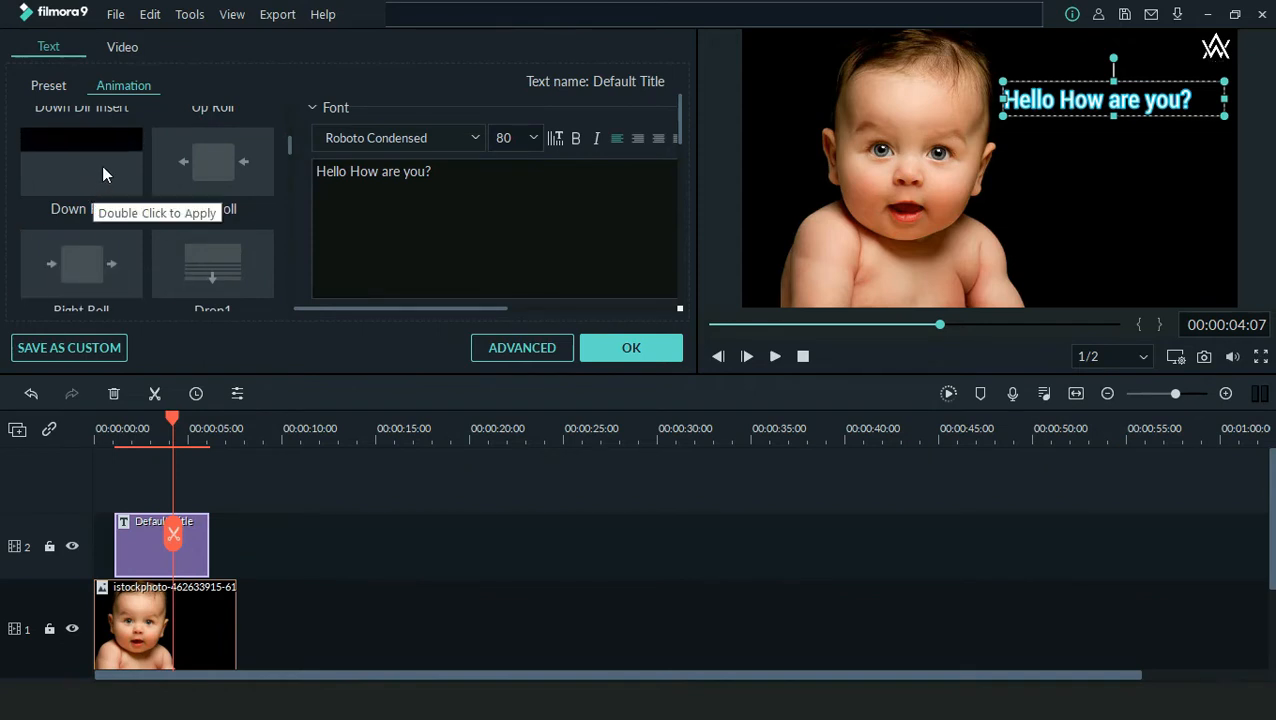
double_click(236, 276)
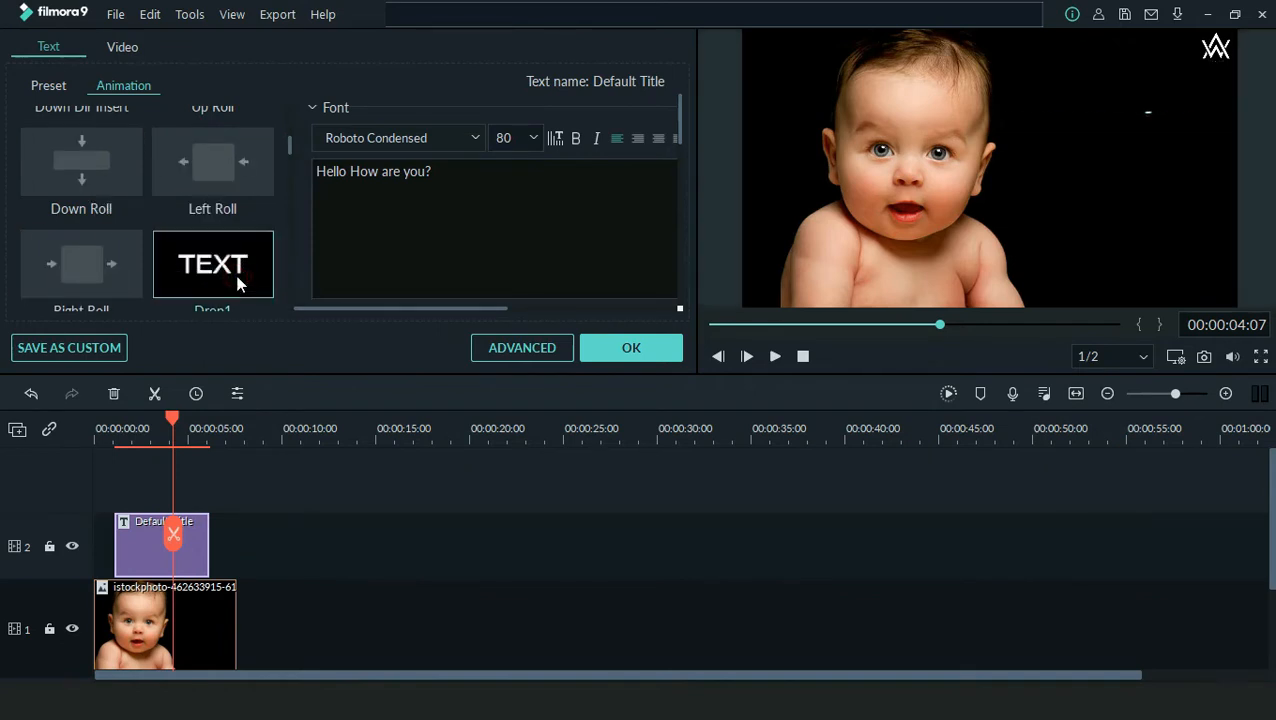
click(600, 348)
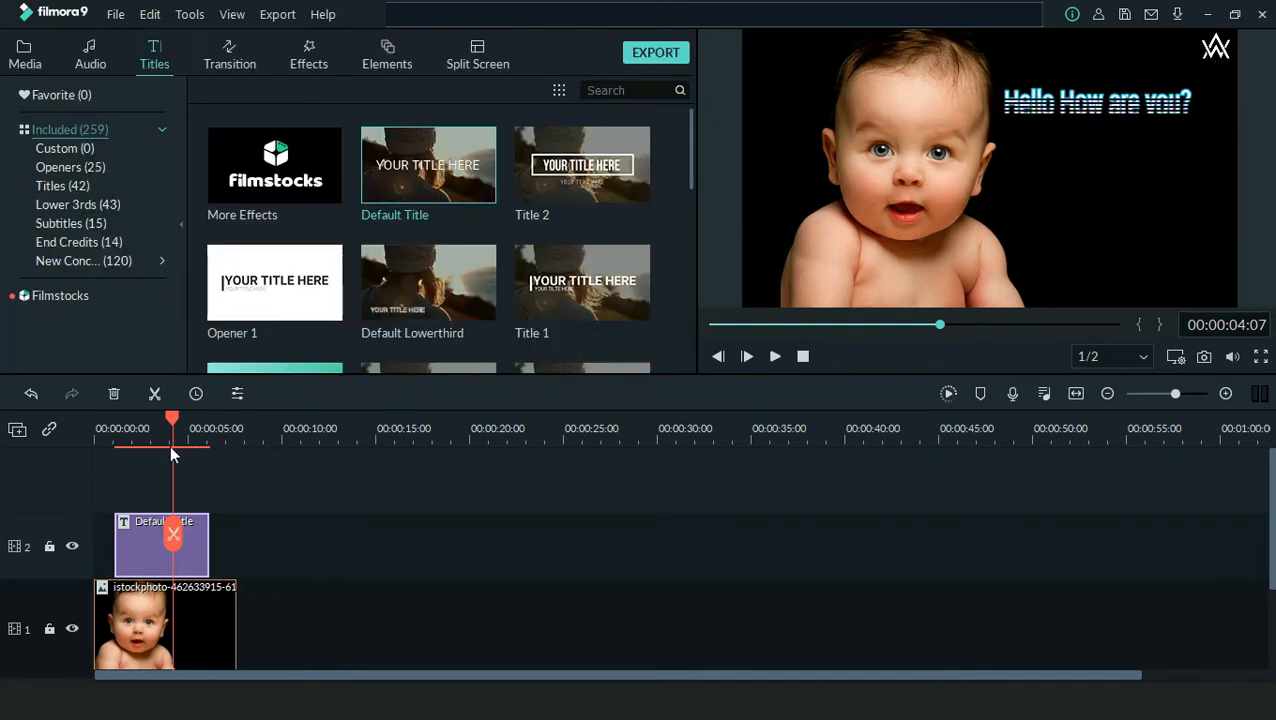
Play the timeline from just before the title clip to preview the Drop1 animation
click(111, 429)
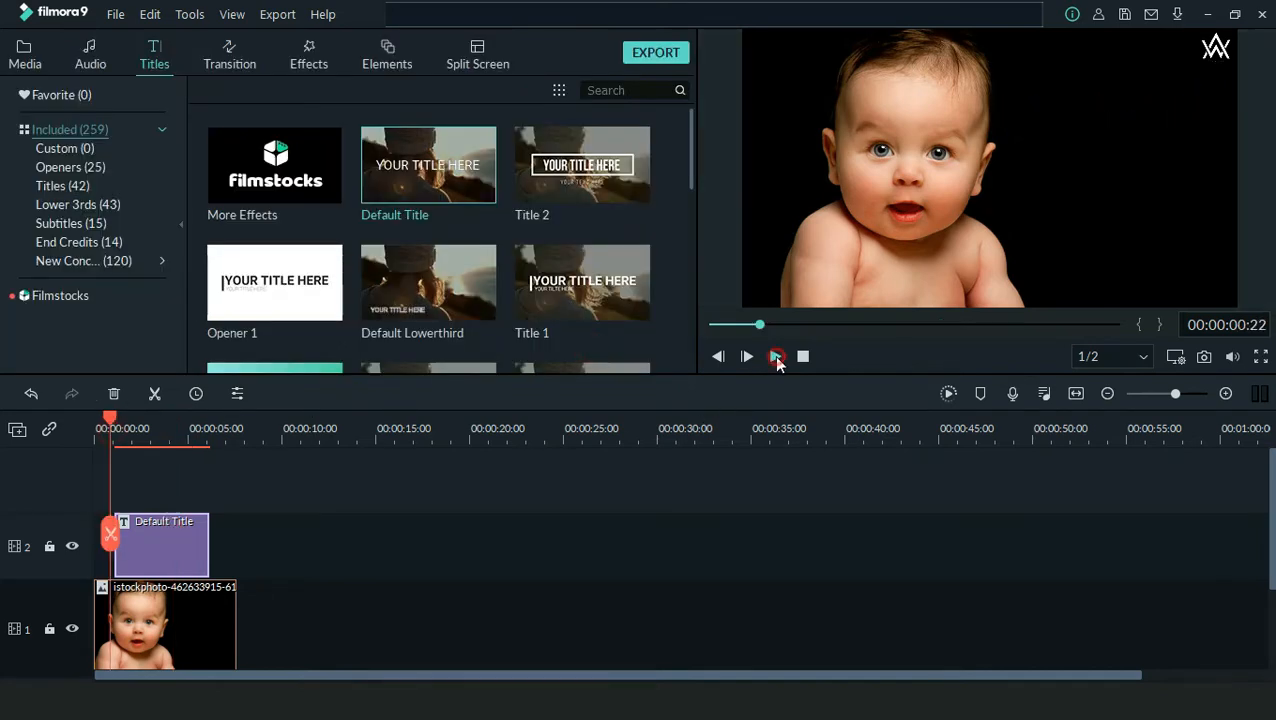
click(775, 357)
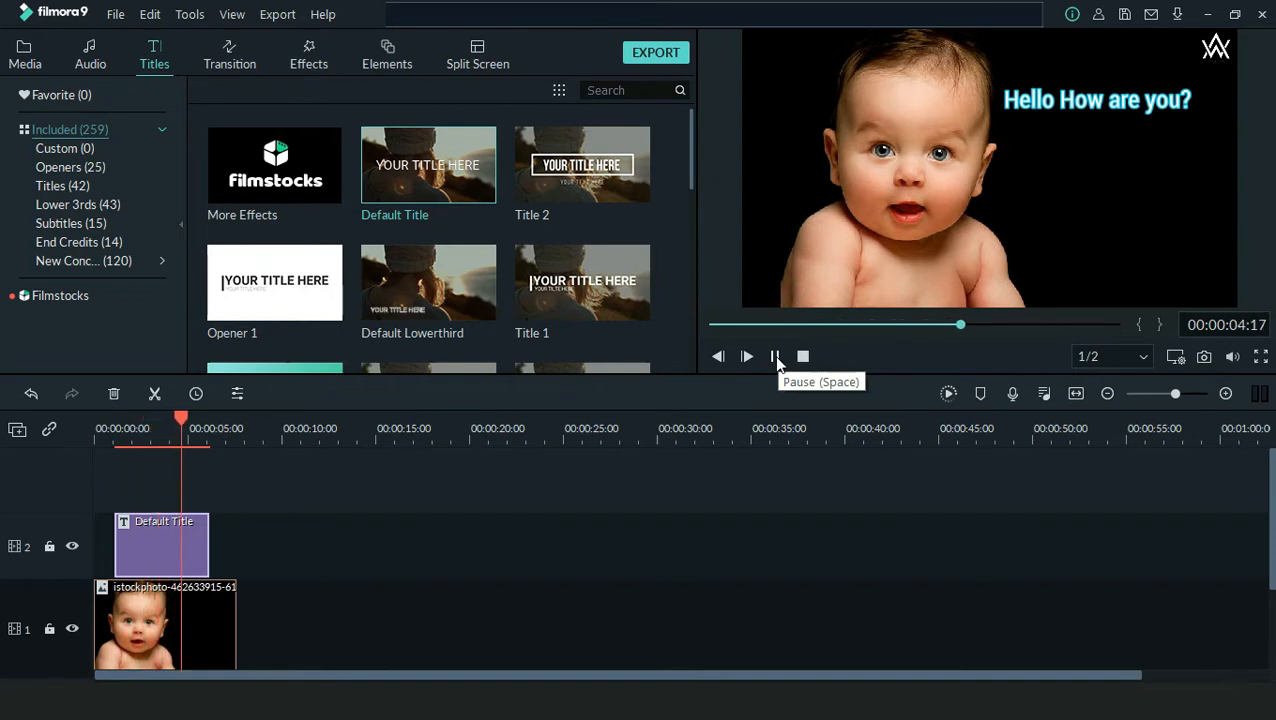
click(775, 357)
Try a brown text color on the title from its first frames, and set the text color to dark purple
click(115, 420)
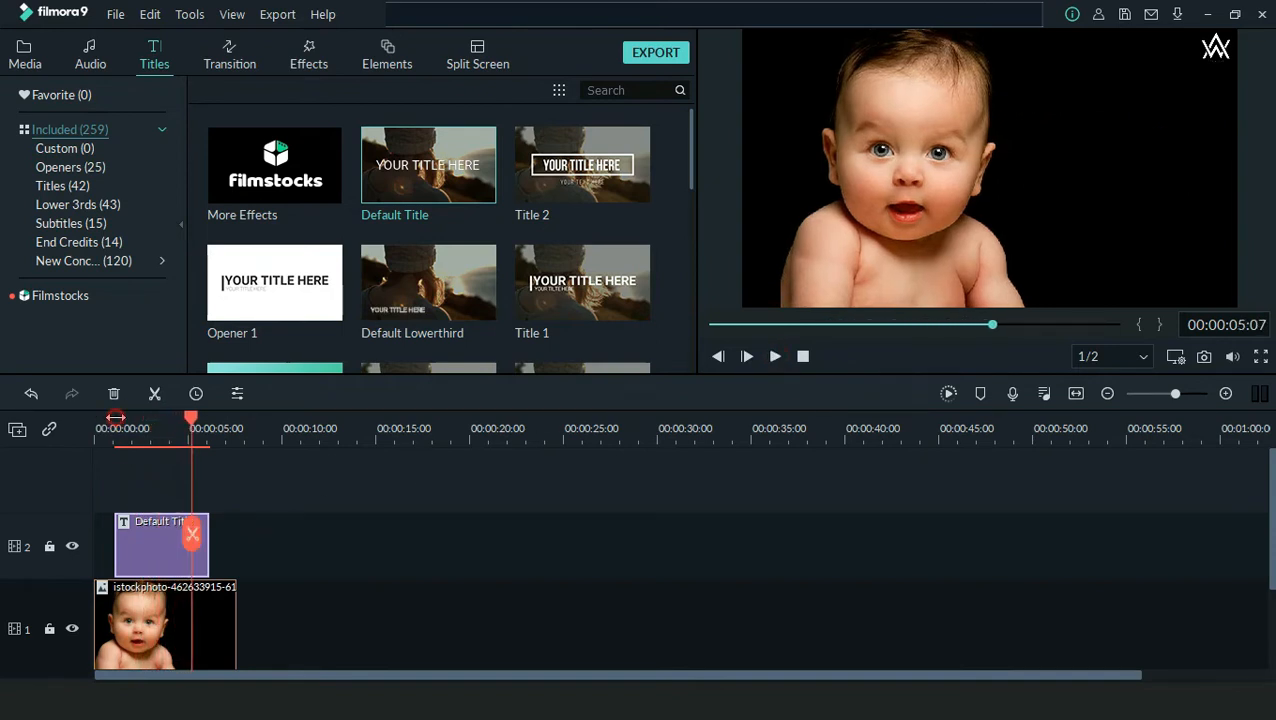
double_click(147, 537)
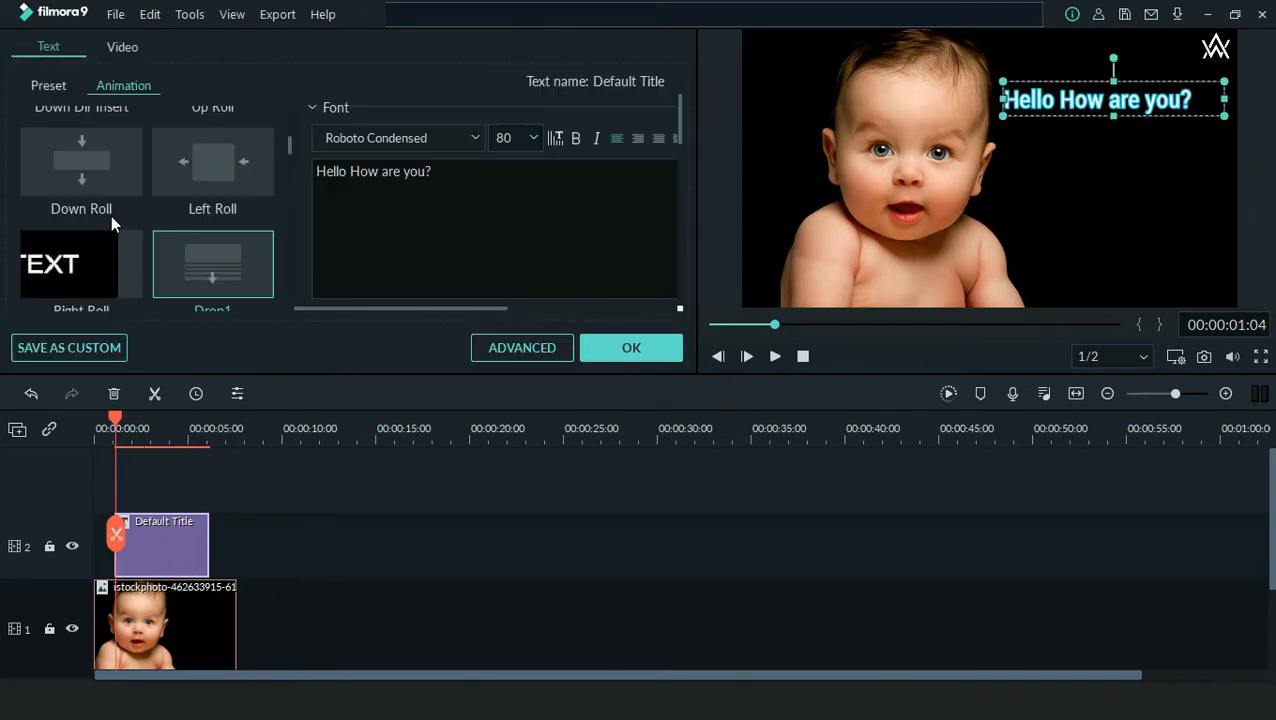
click(49, 85)
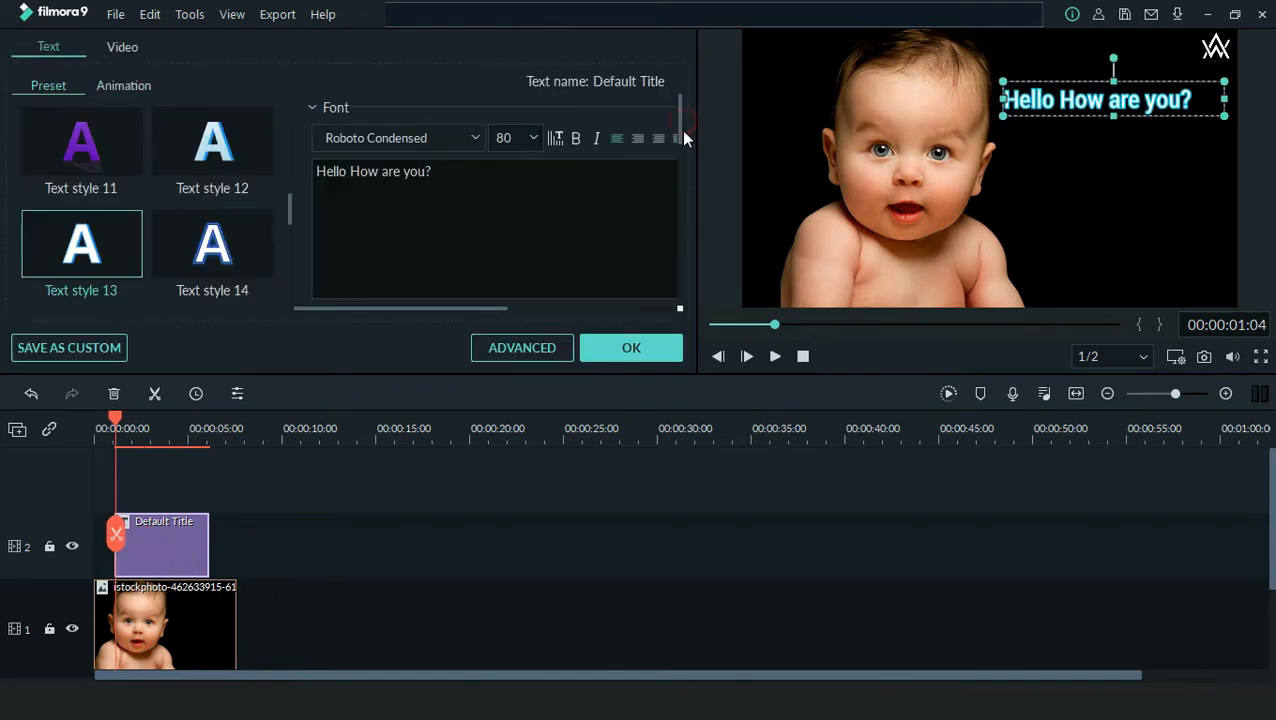
drag(678, 121, 677, 163)
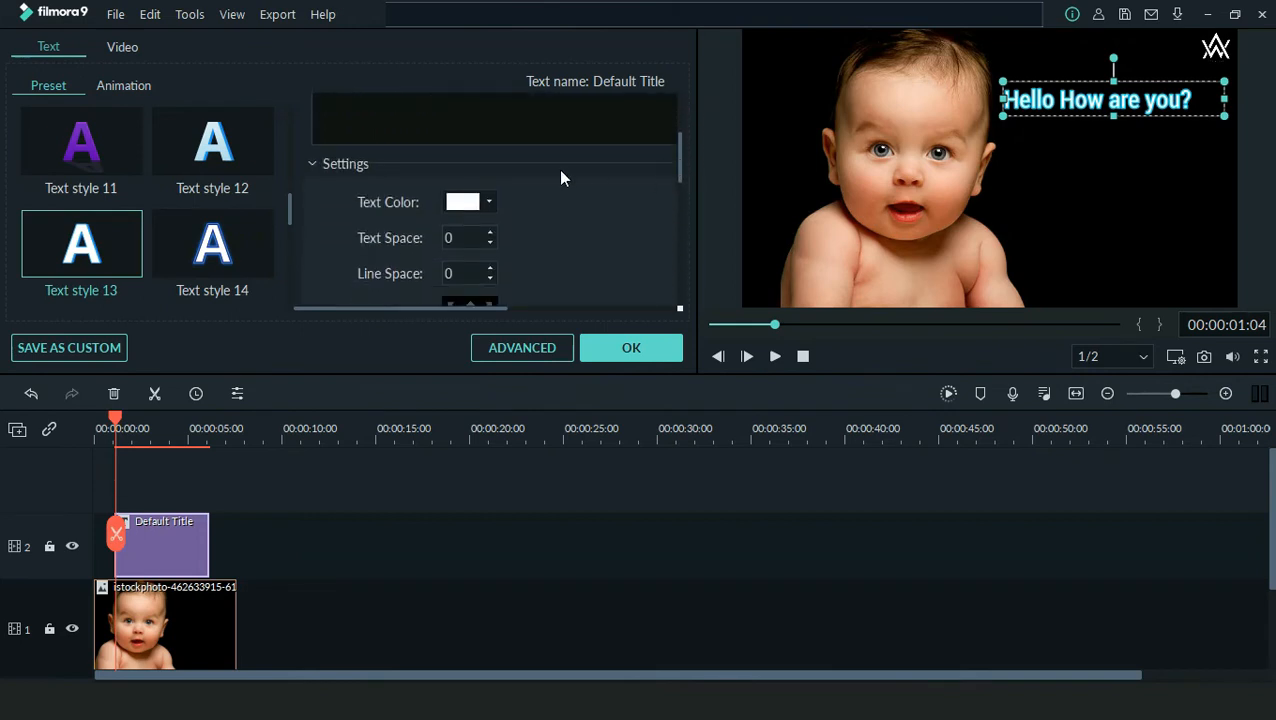
click(460, 203)
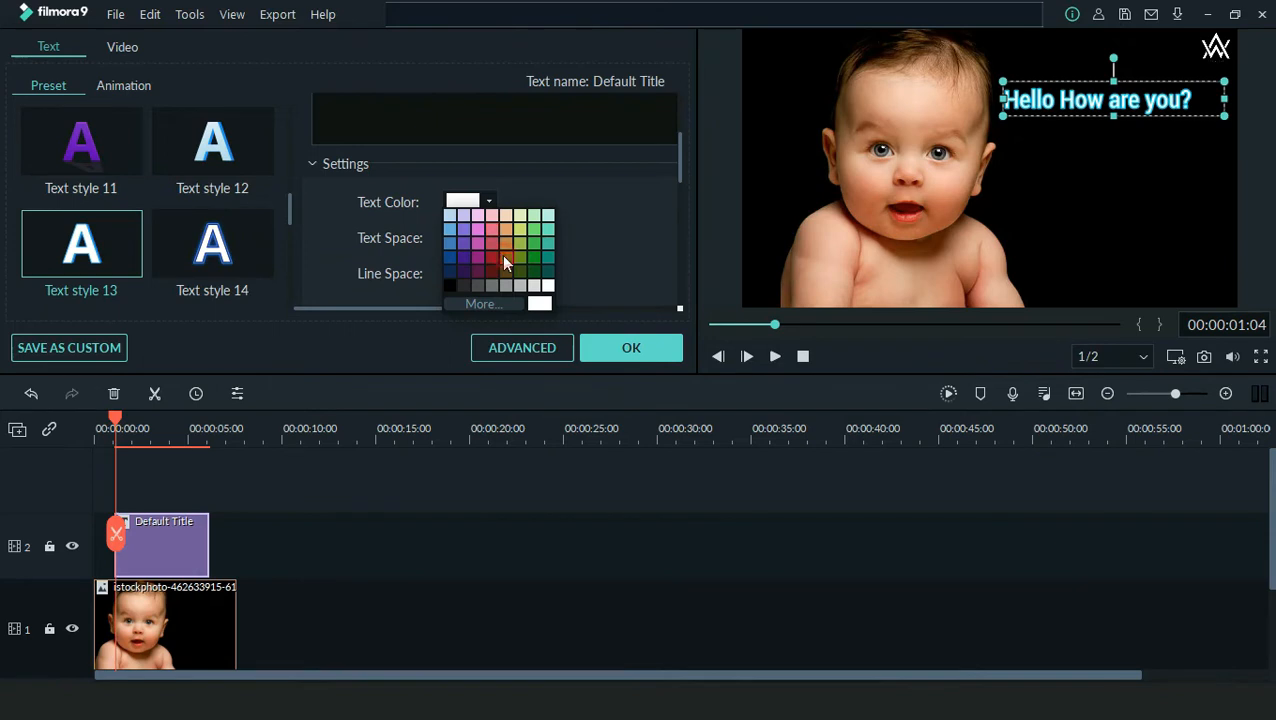
click(503, 256)
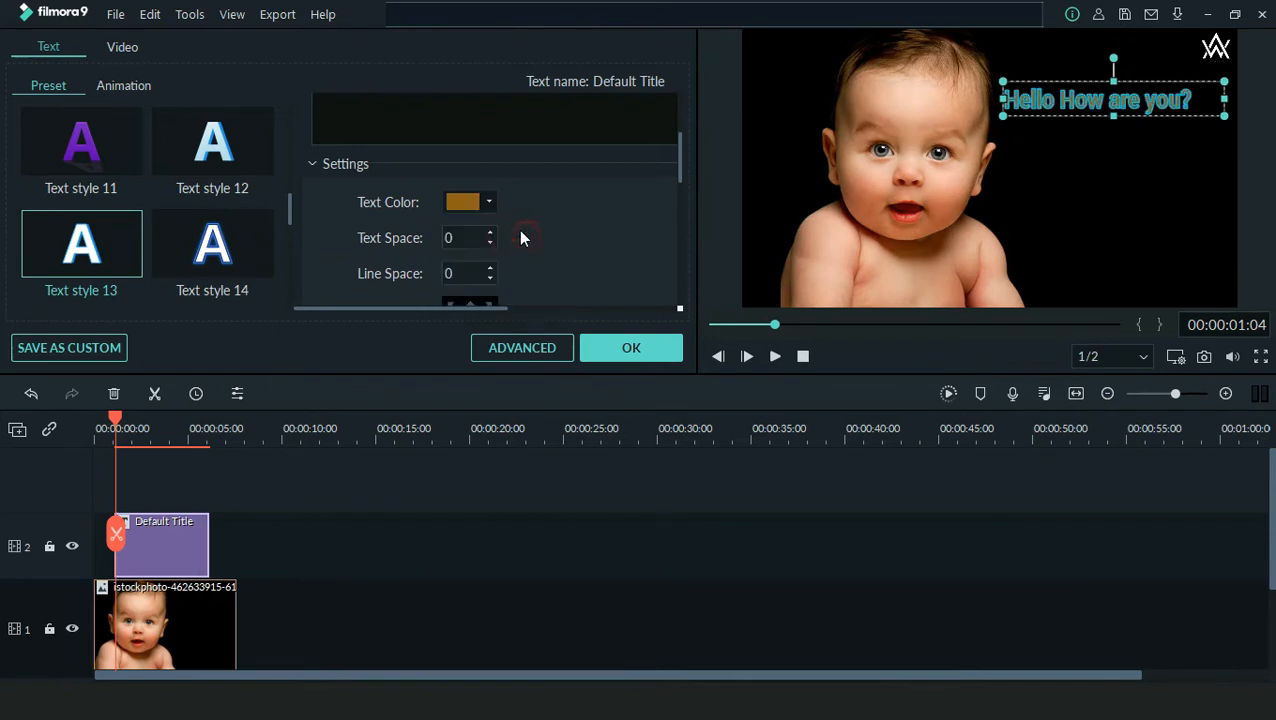
click(466, 203)
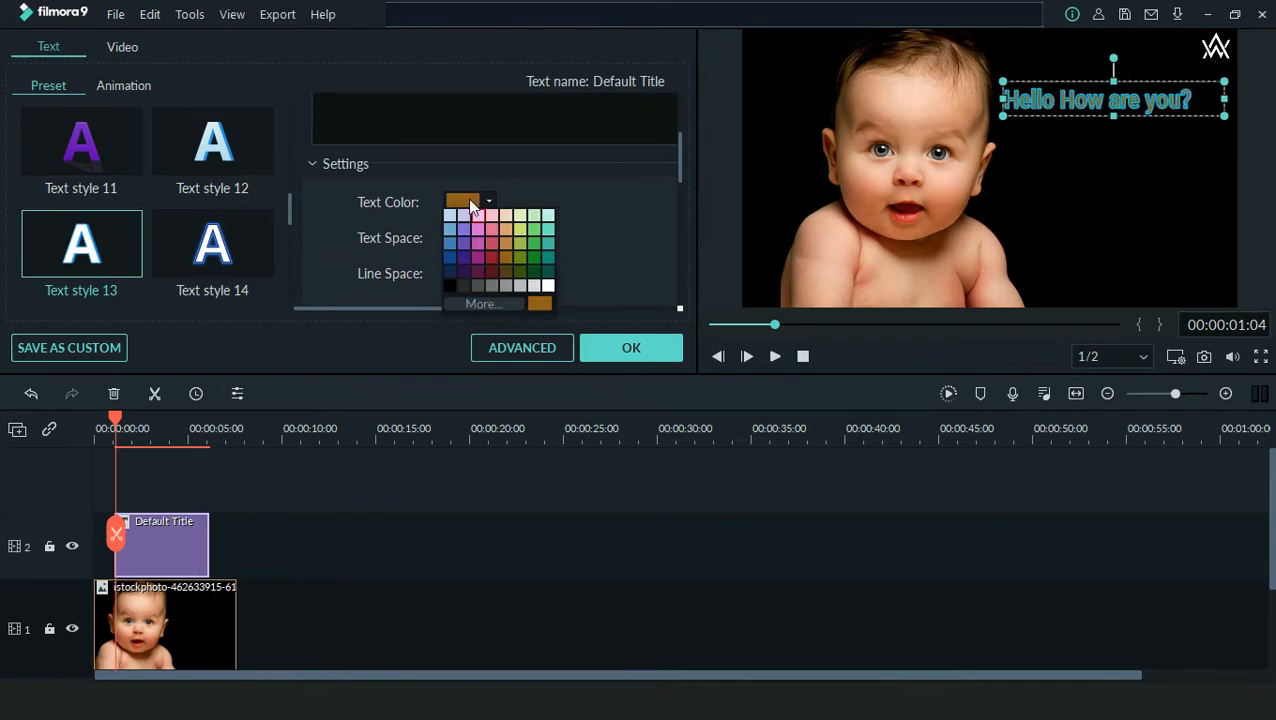
click(461, 262)
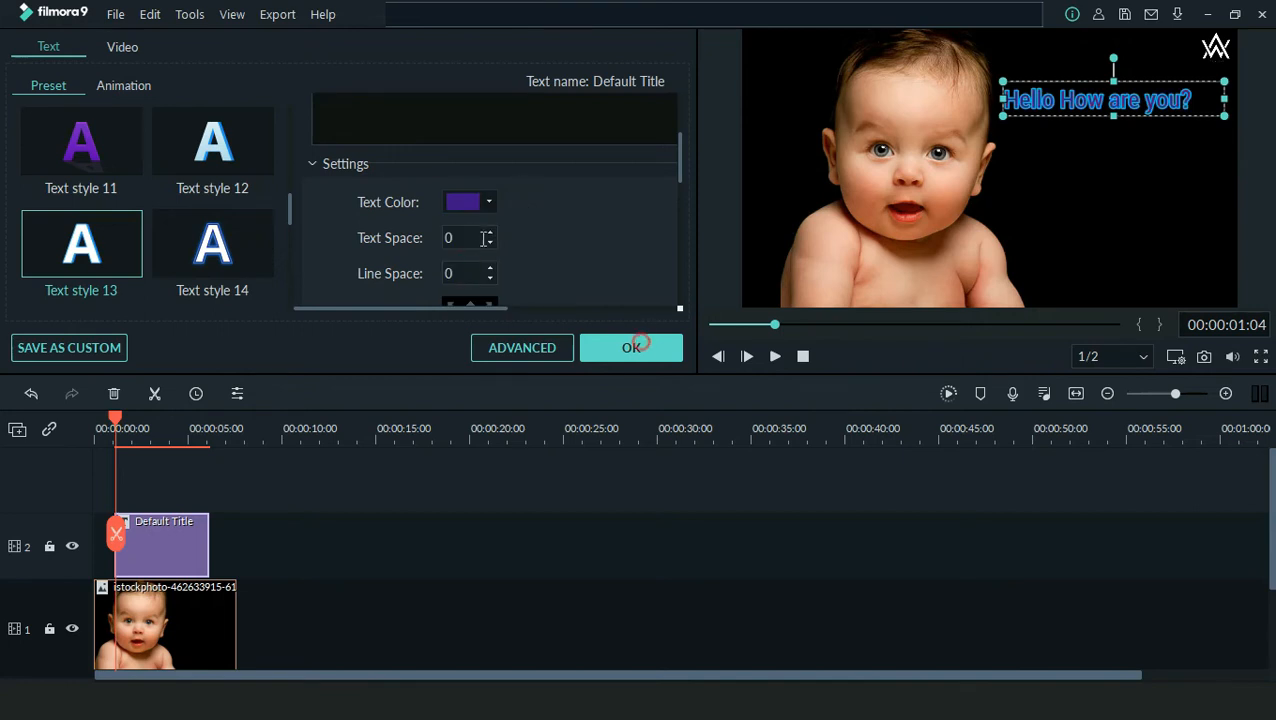
Increase the title's text space to 7
click(479, 237)
click(491, 233)
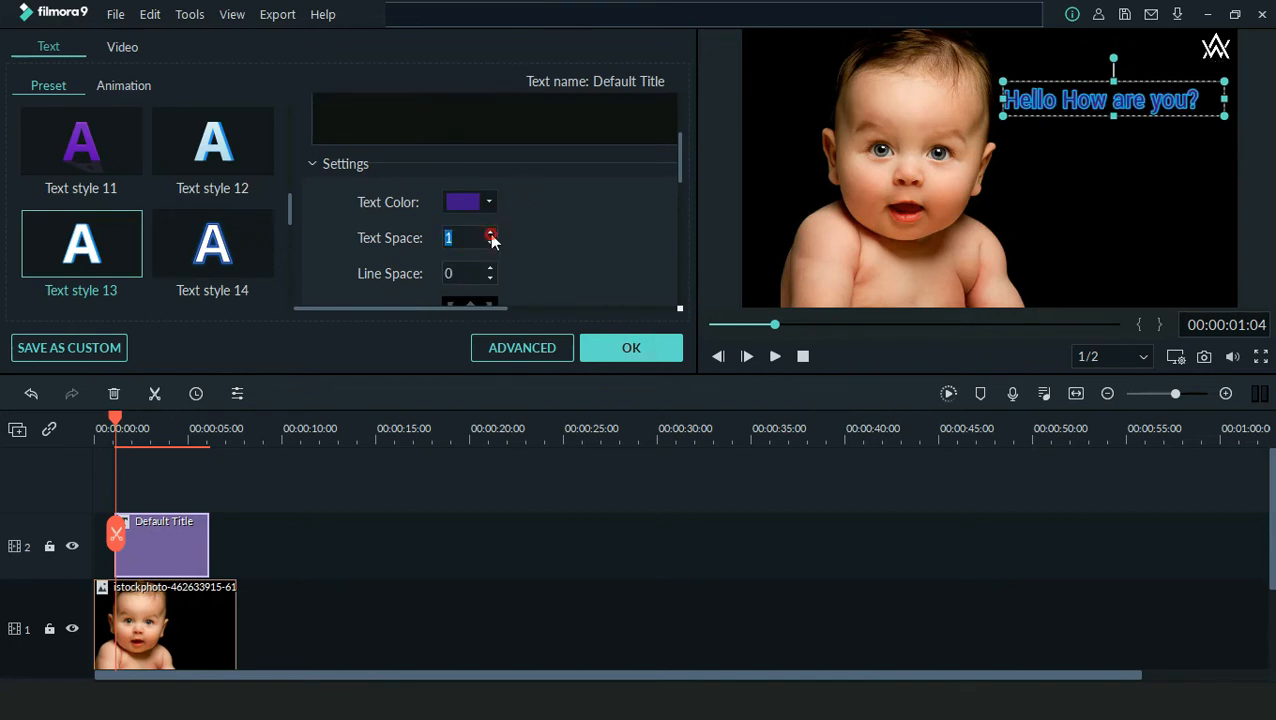
click(491, 234)
click(491, 234)
click(491, 234)
click(491, 234)
click(491, 234)
click(491, 234)
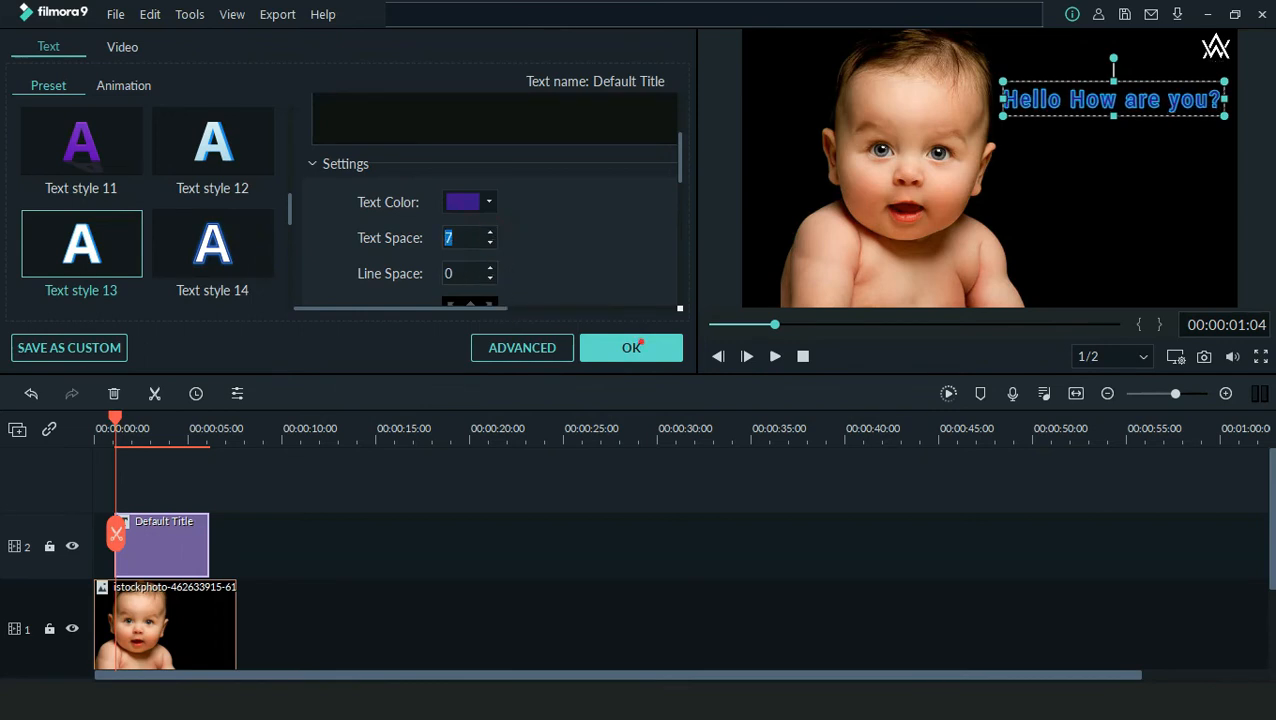
Try a lower line space on the title and restore it to 0
click(485, 275)
click(490, 279)
click(490, 279)
click(490, 279)
click(490, 279)
click(490, 279)
click(490, 279)
click(490, 269)
click(490, 269)
click(490, 269)
click(490, 269)
click(490, 269)
click(490, 269)
Try left, right and centre frame alignment for the title, and move it beside the baby's head at about X 132, Y 68
scroll(545, 269, down, 1)
scroll(540, 268, down, 2)
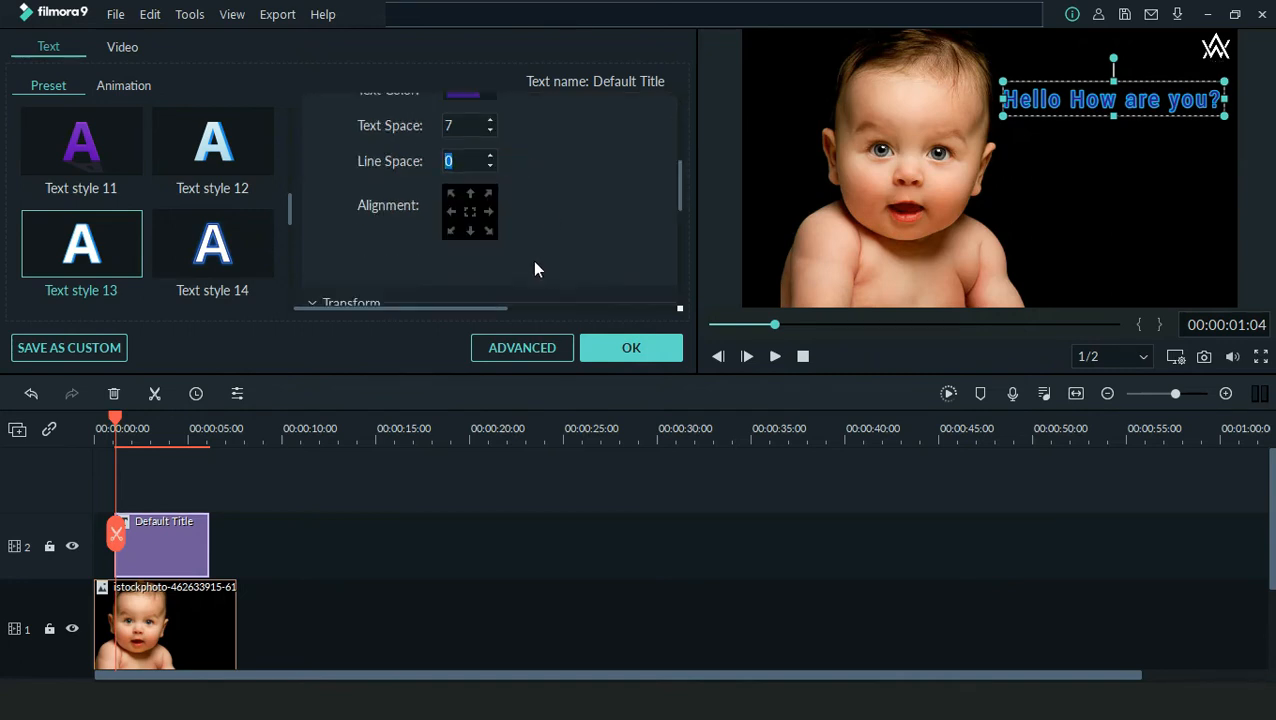
click(451, 155)
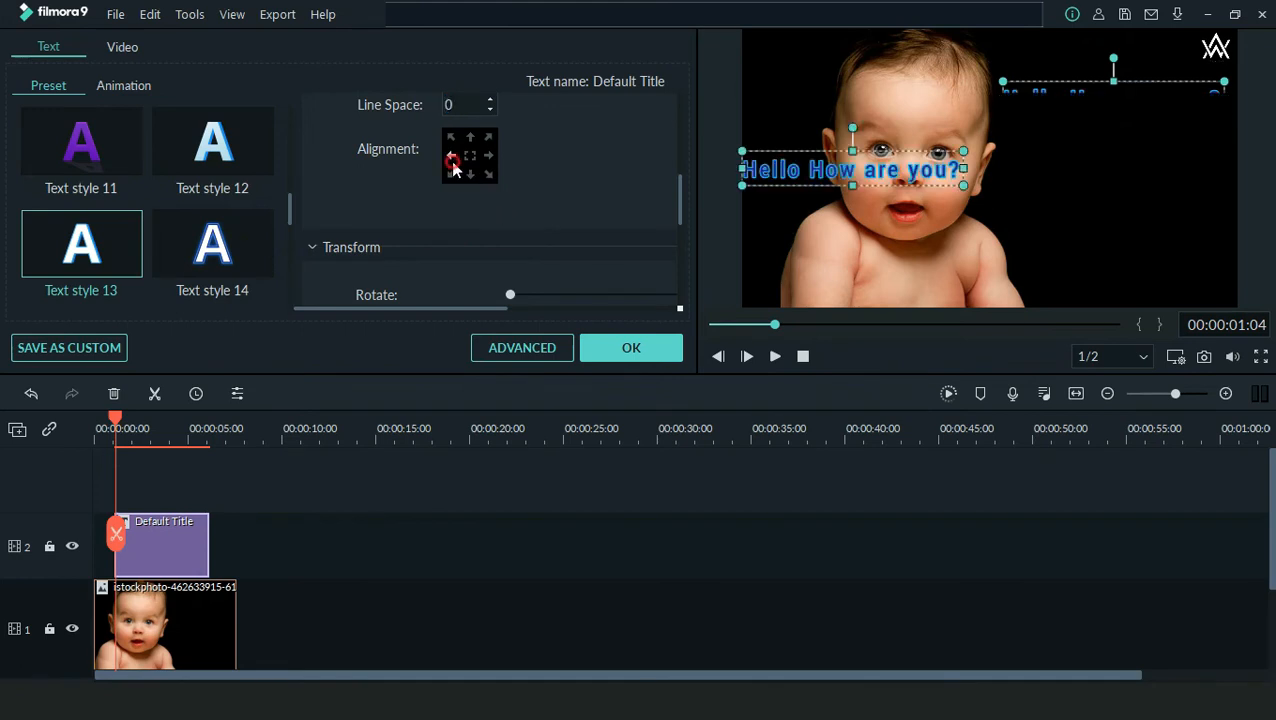
click(488, 155)
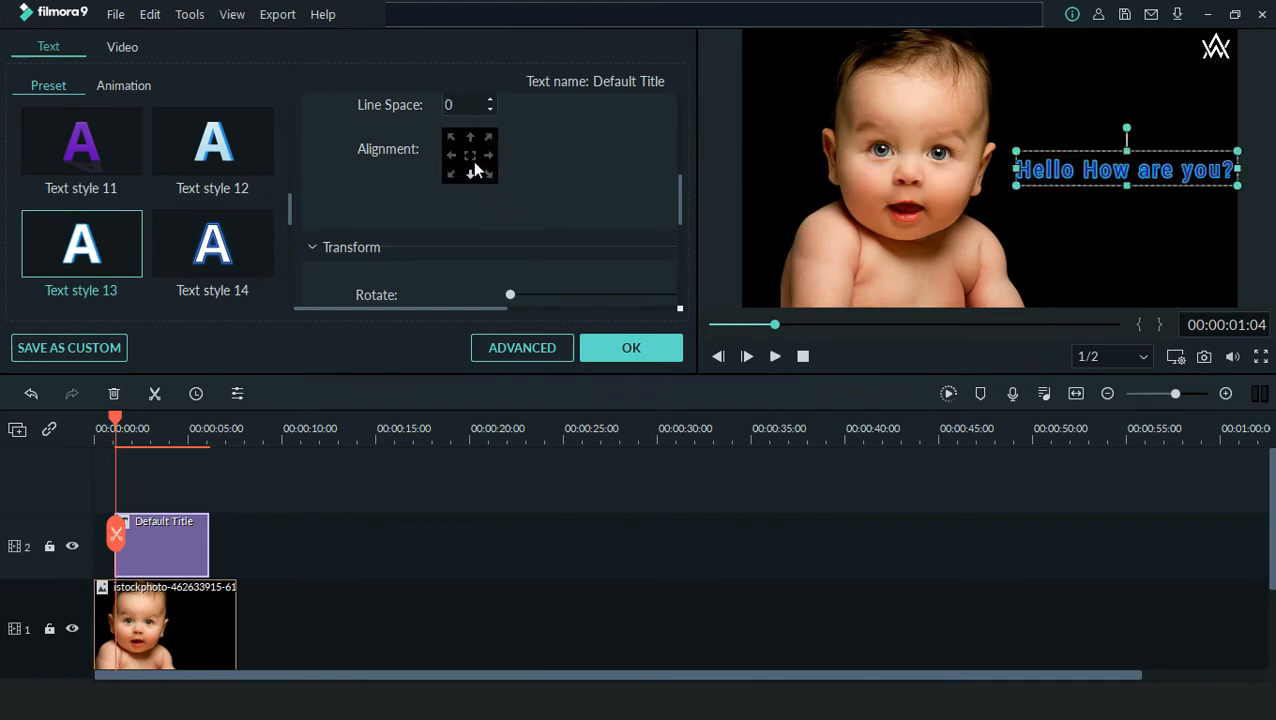
click(470, 155)
scroll(483, 186, down, 2)
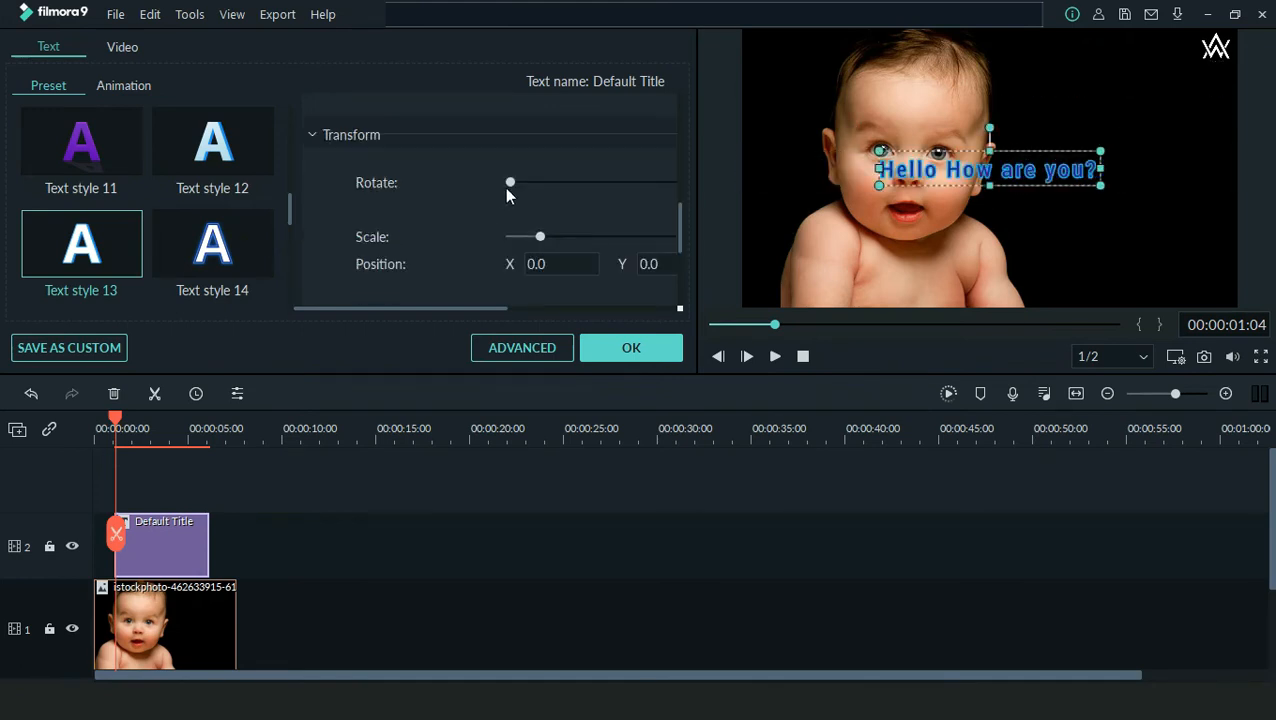
drag(933, 175, 1058, 110)
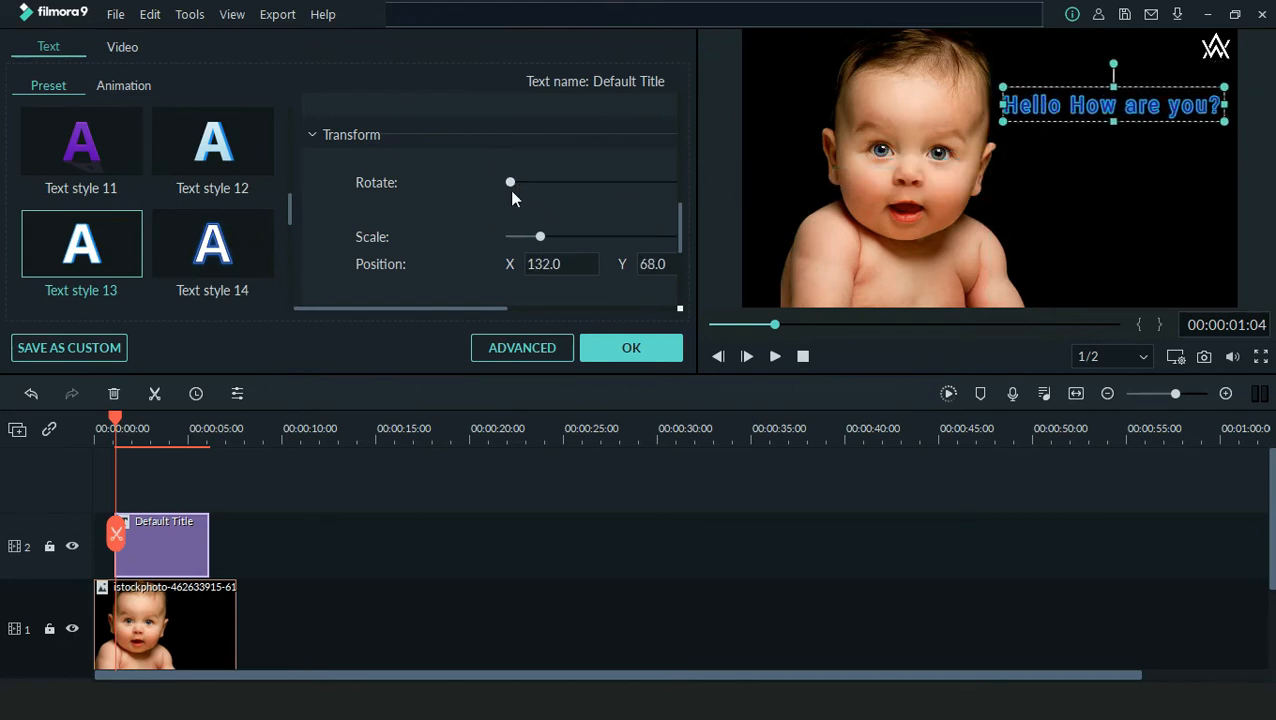
Try rotating the title, return it to horizontal, and scale it down slightly
drag(508, 185, 481, 204)
drag(1115, 63, 1043, 103)
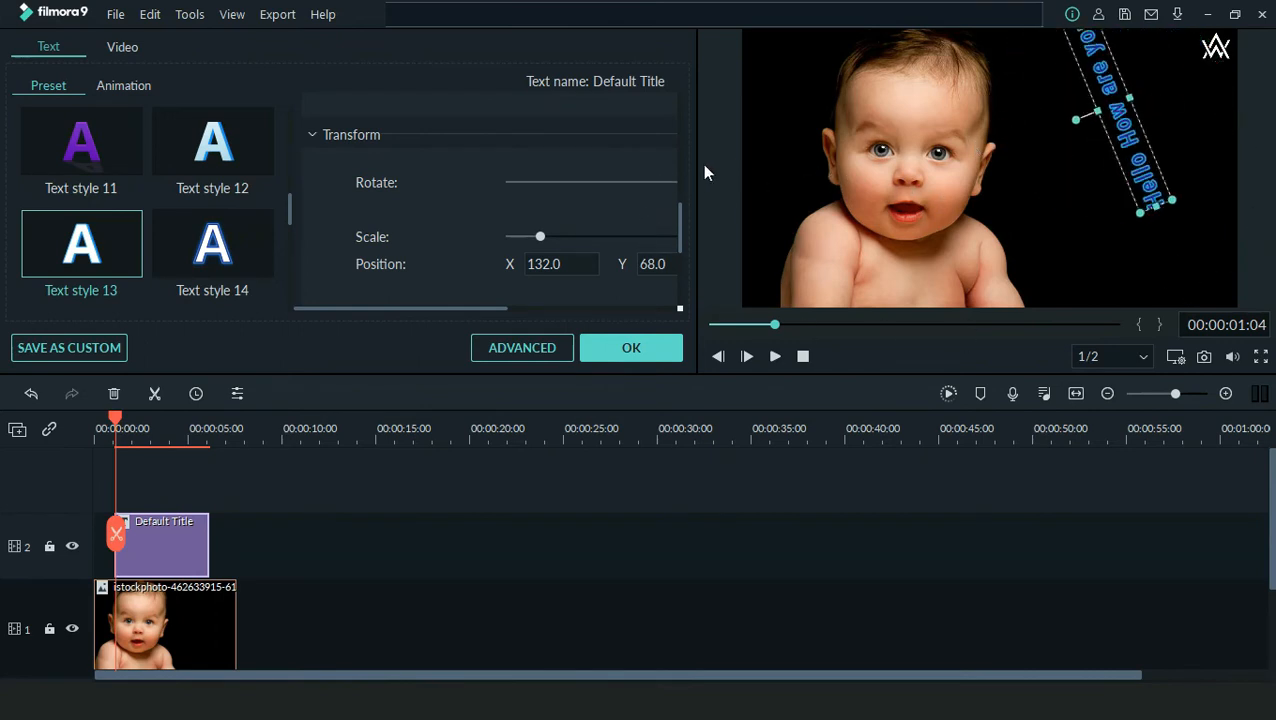
drag(607, 179, 375, 202)
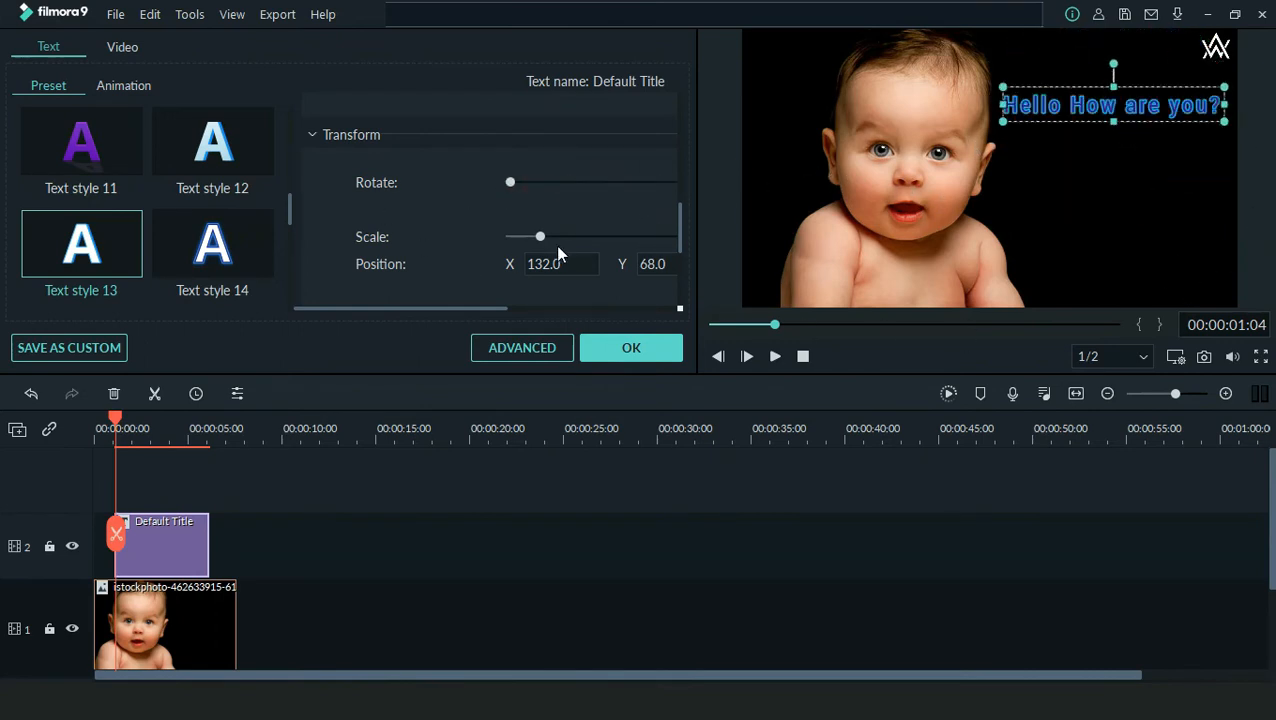
mouse_move(540, 238)
mouse_down()
mouse_move(572, 239)
mouse_move(540, 243)
mouse_up()
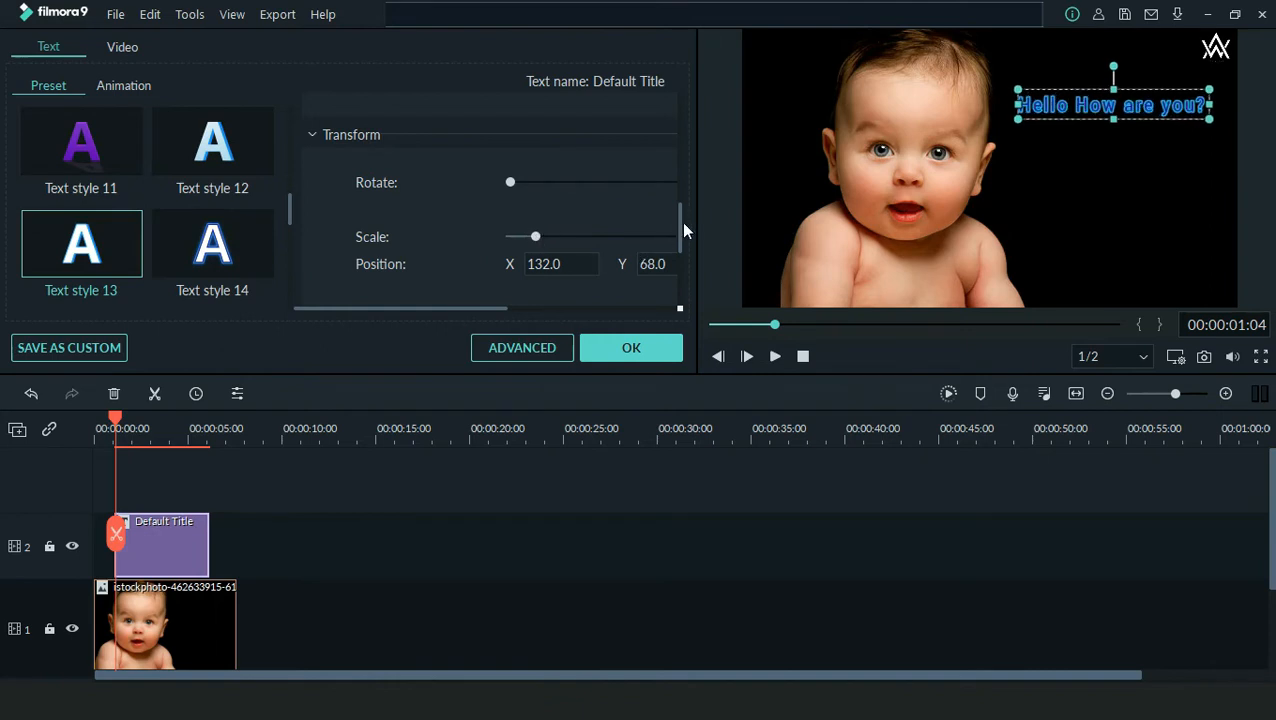
Try the Multiply and Color Burn blending modes on the title and restore Normal
drag(684, 230, 692, 276)
drag(498, 316, 555, 264)
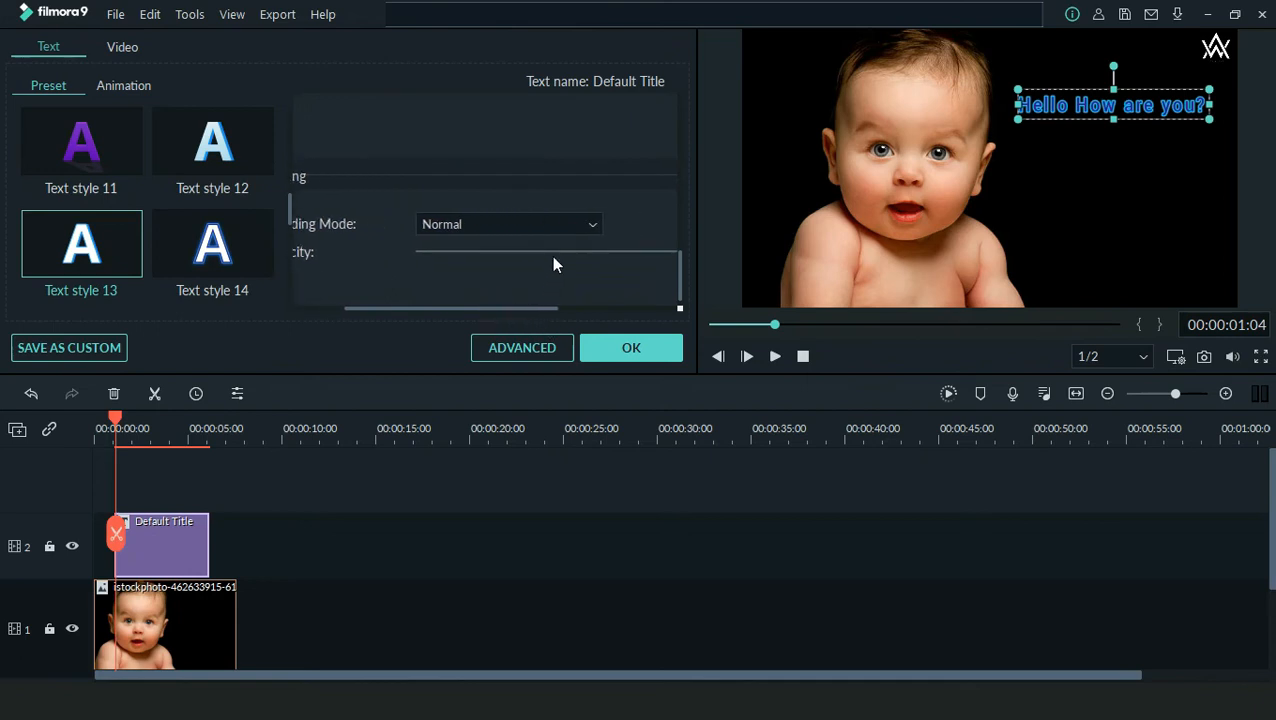
click(591, 228)
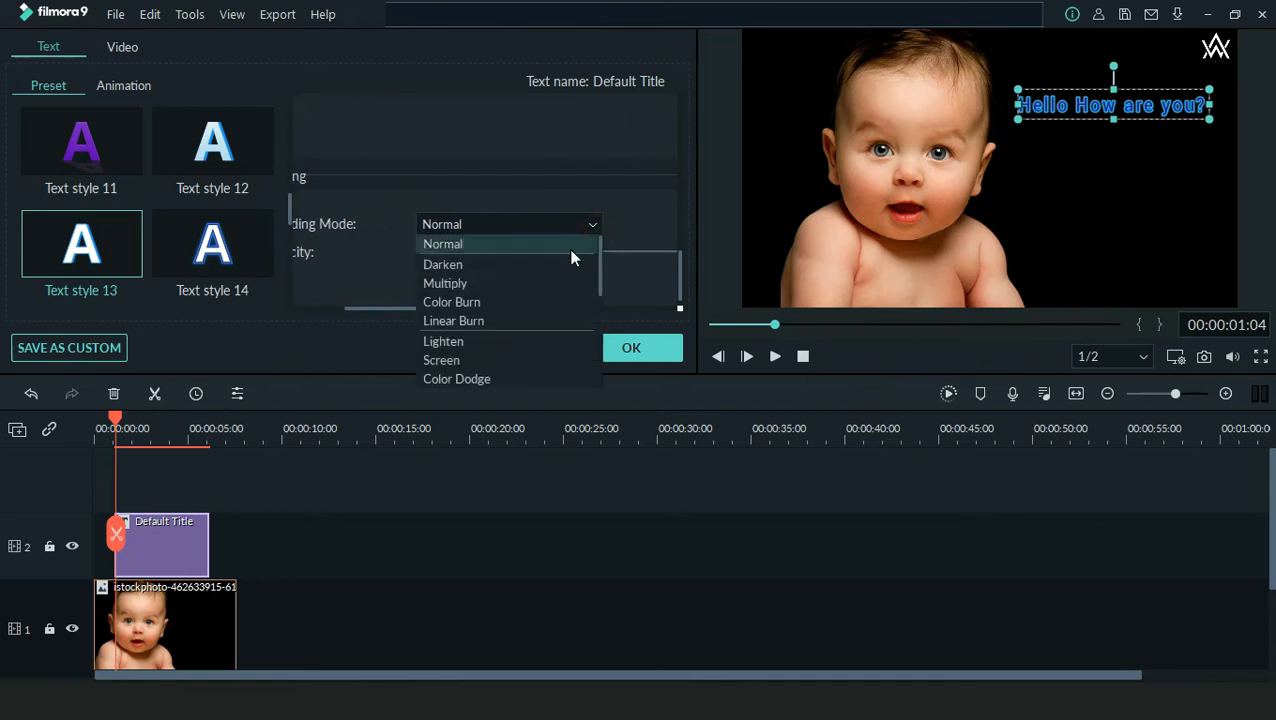
click(485, 286)
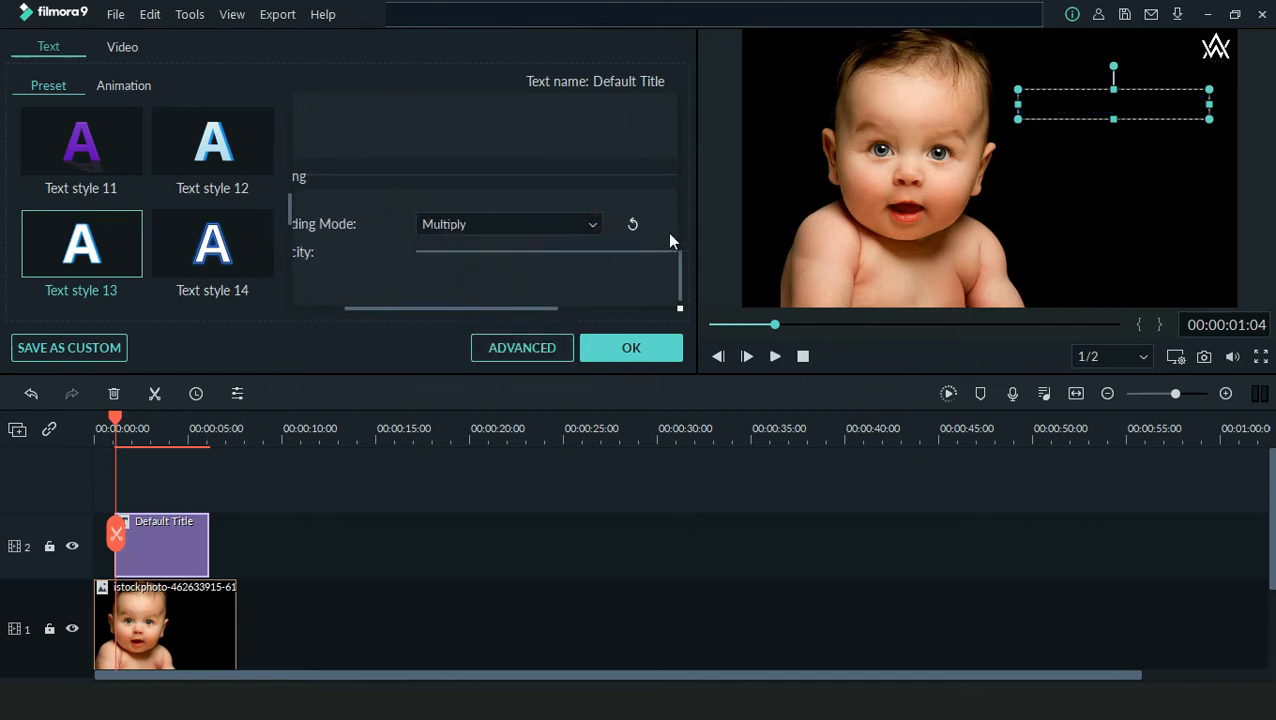
click(563, 235)
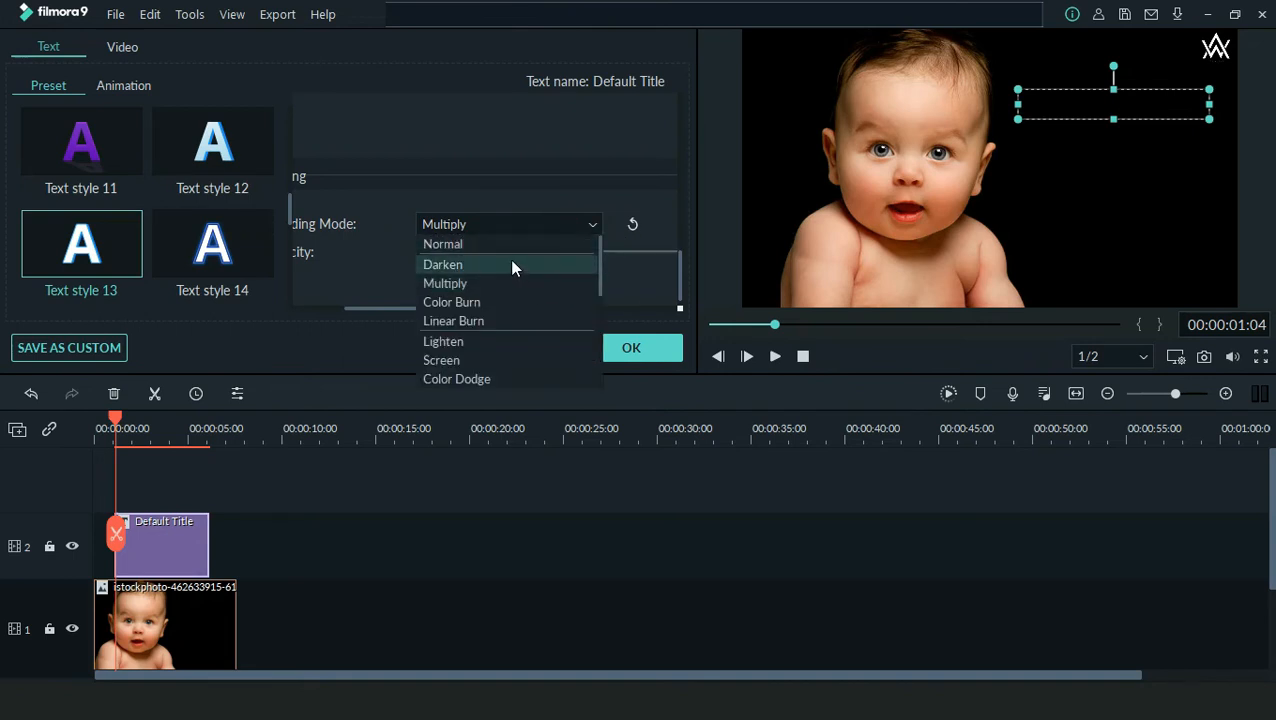
click(512, 305)
click(529, 230)
click(482, 245)
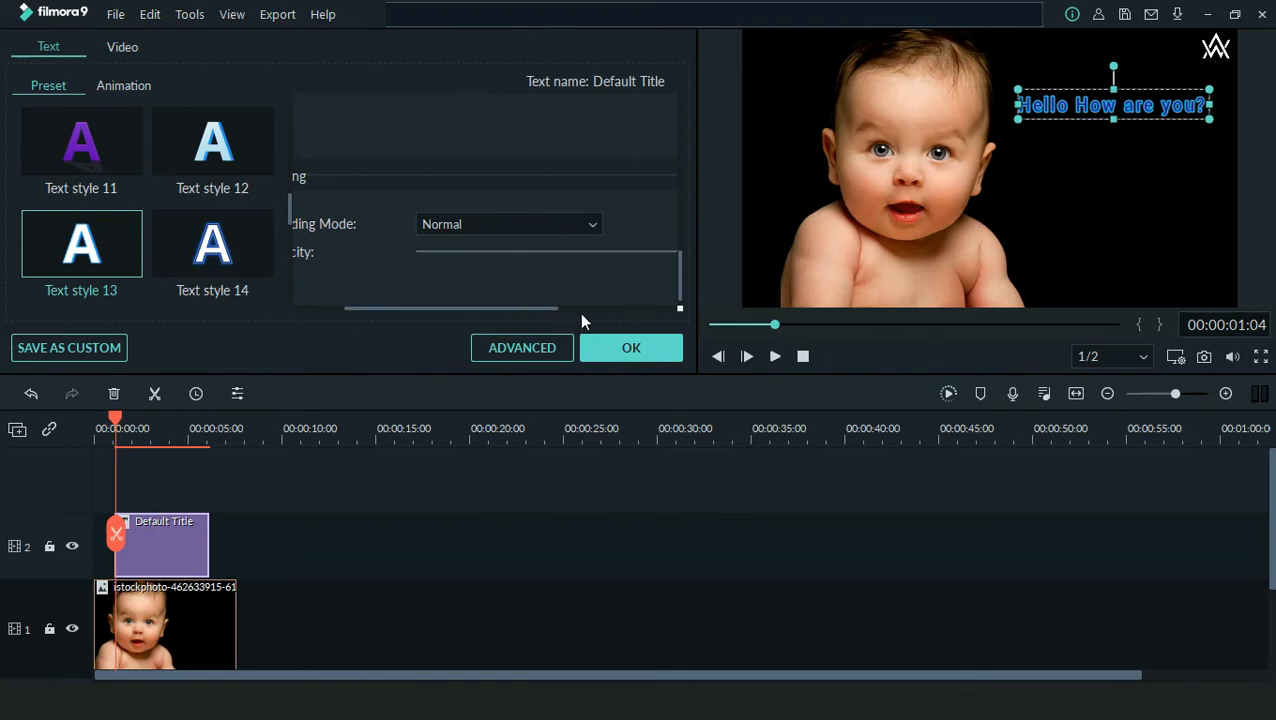
drag(532, 315, 478, 316)
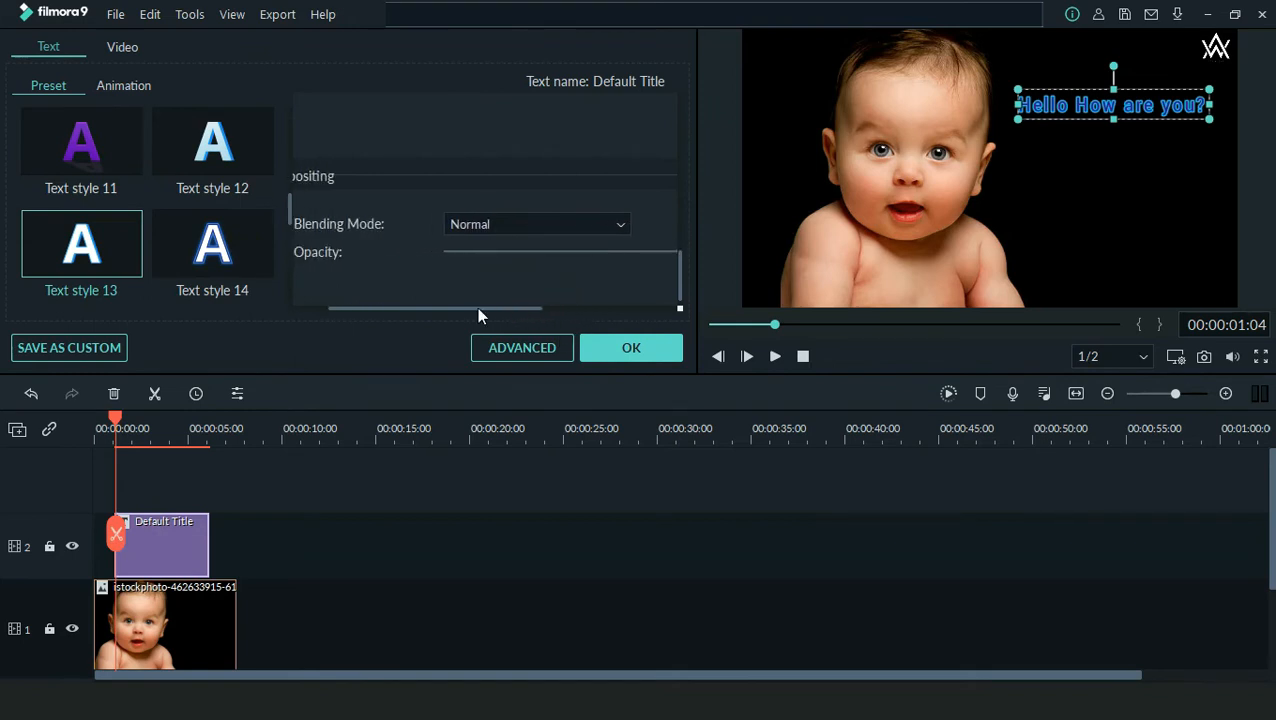
Try Text style 14, settle on Text style 1, and enlarge the title so it spans from the baby's face to the right edge of the frame
click(215, 248)
scroll(182, 166, up, 5)
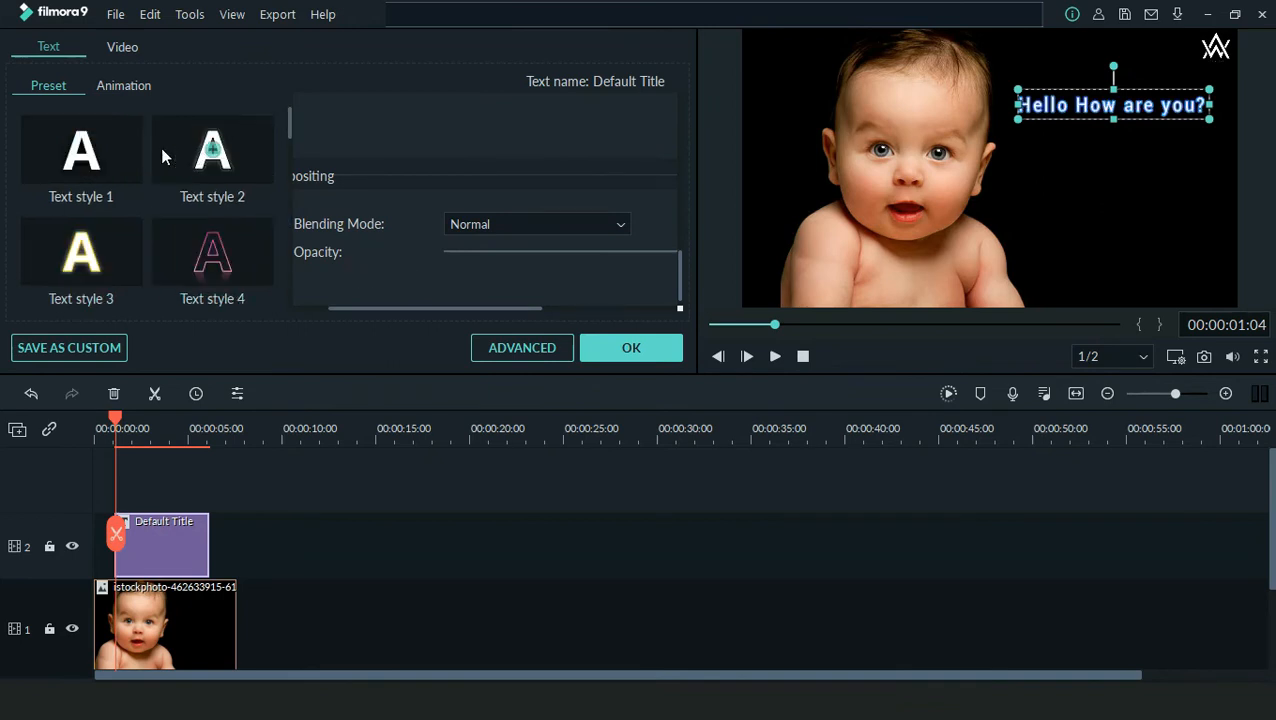
click(82, 157)
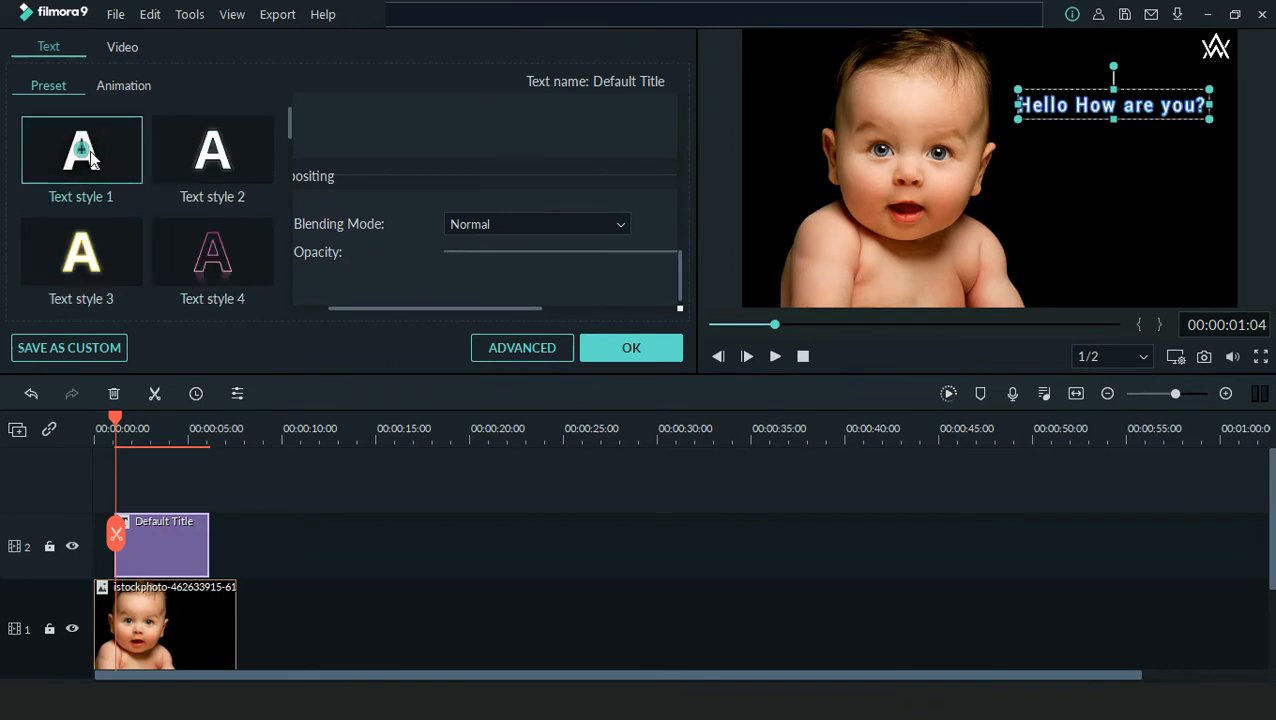
drag(1073, 104, 875, 115)
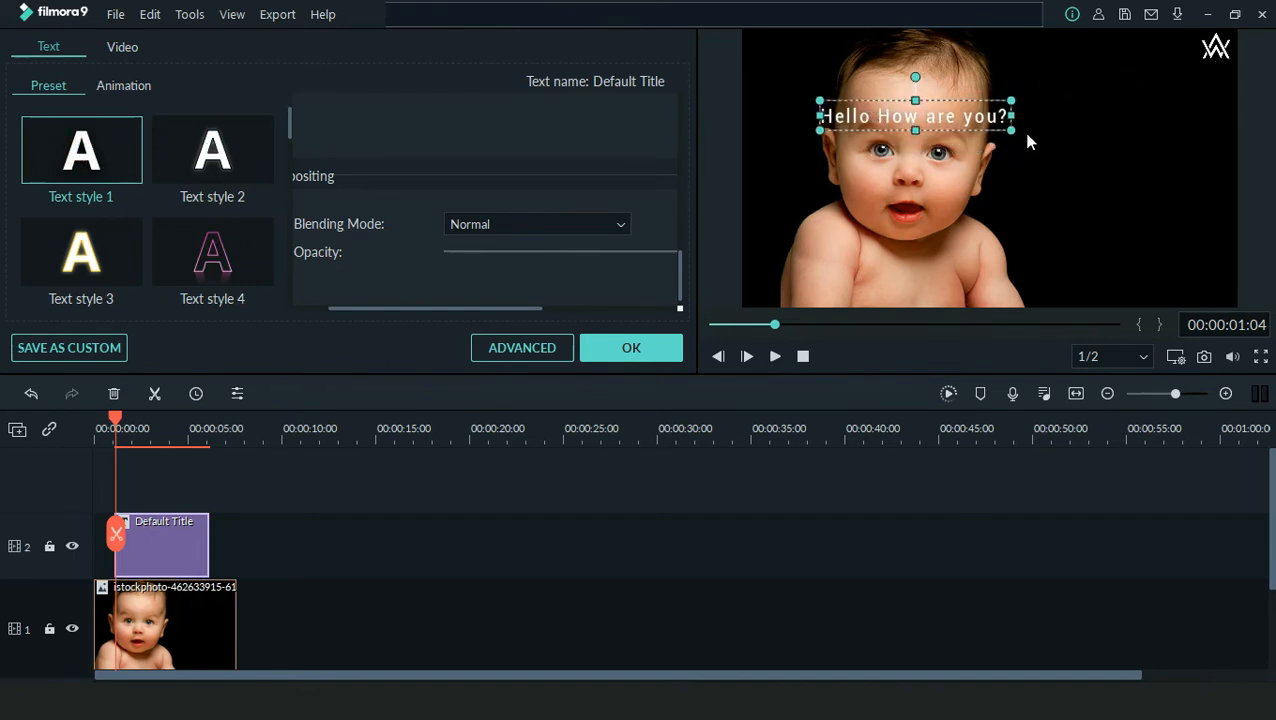
drag(1090, 180, 1054, 189)
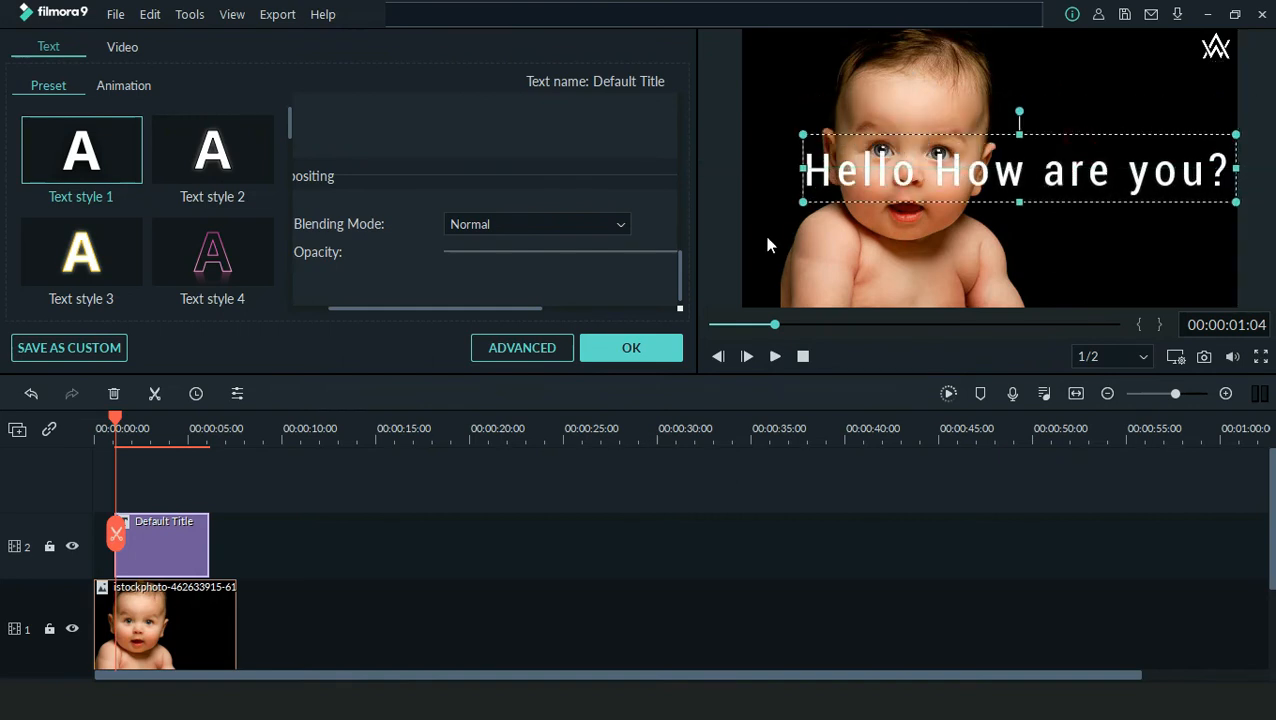
Lower the title's opacity until the text looks faint, apply it, and play back the result
drag(511, 316, 561, 318)
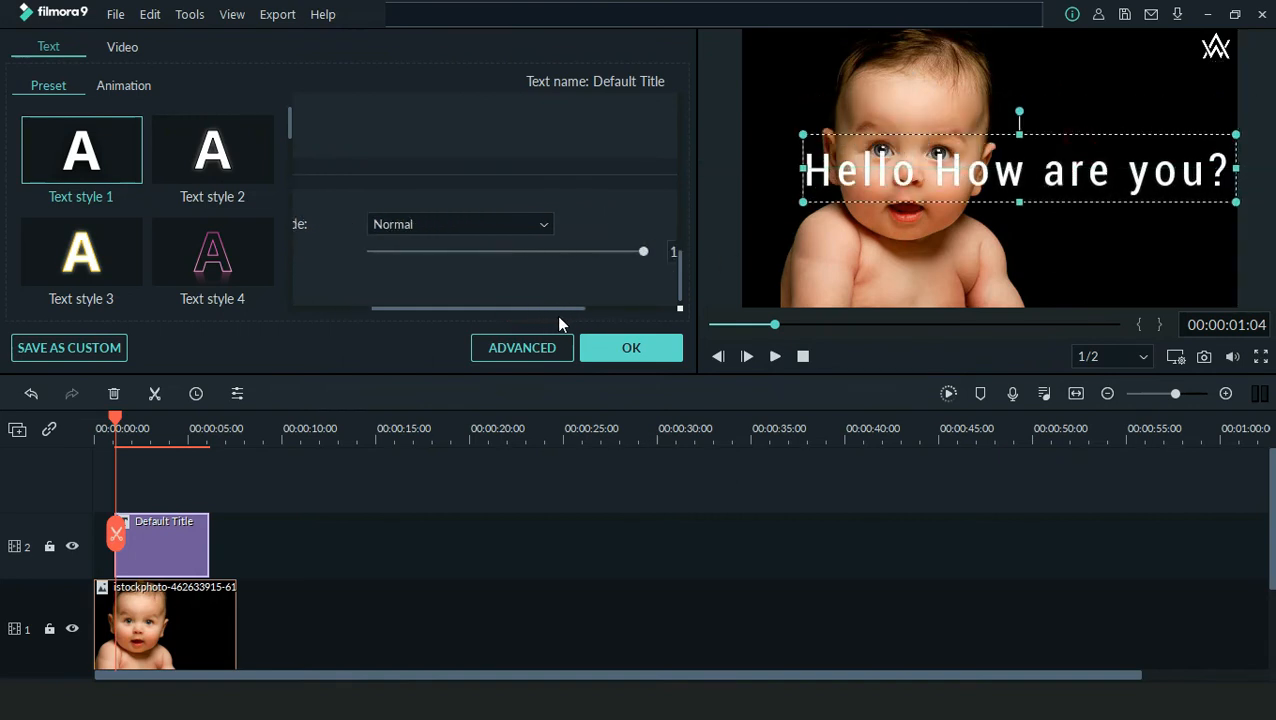
drag(638, 251, 446, 277)
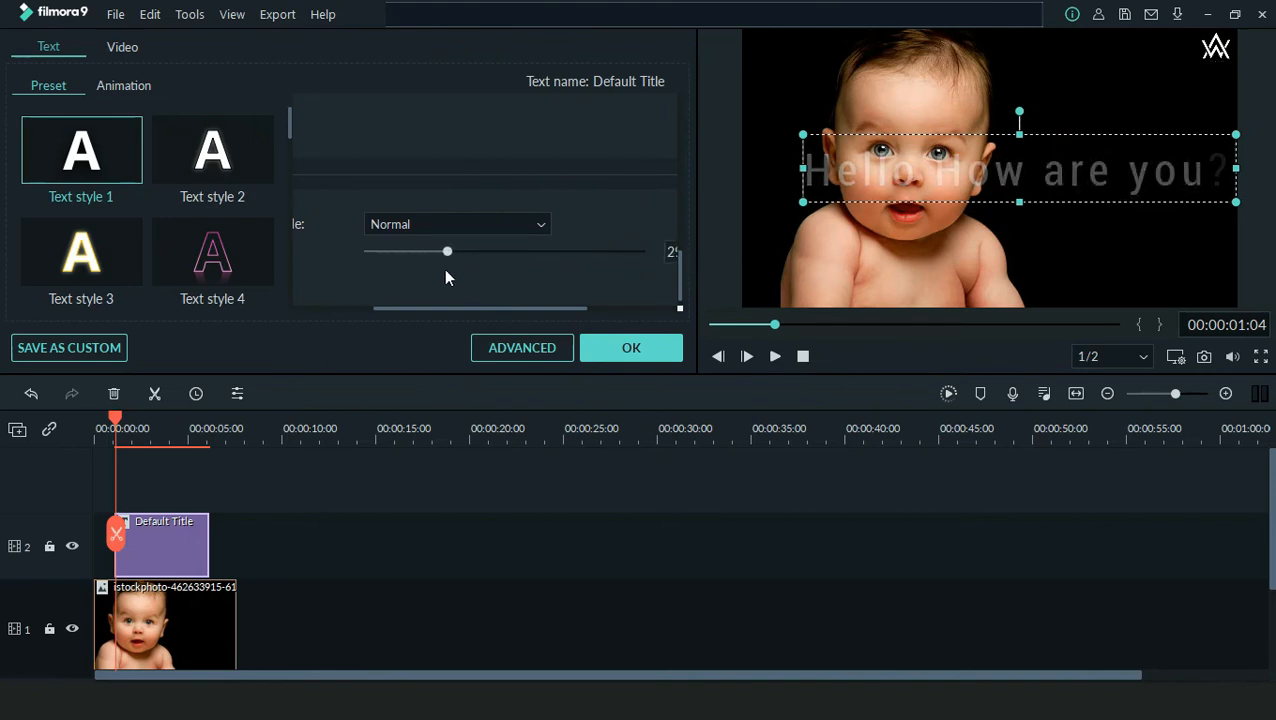
click(631, 347)
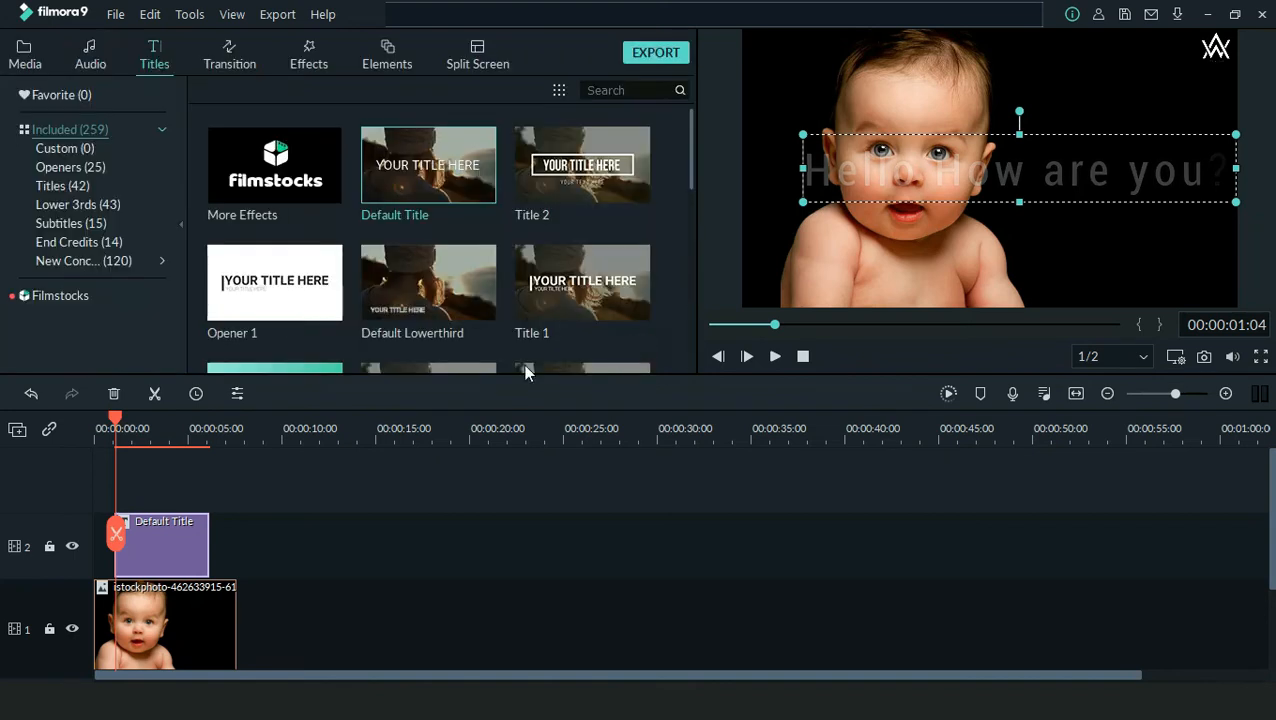
click(775, 357)
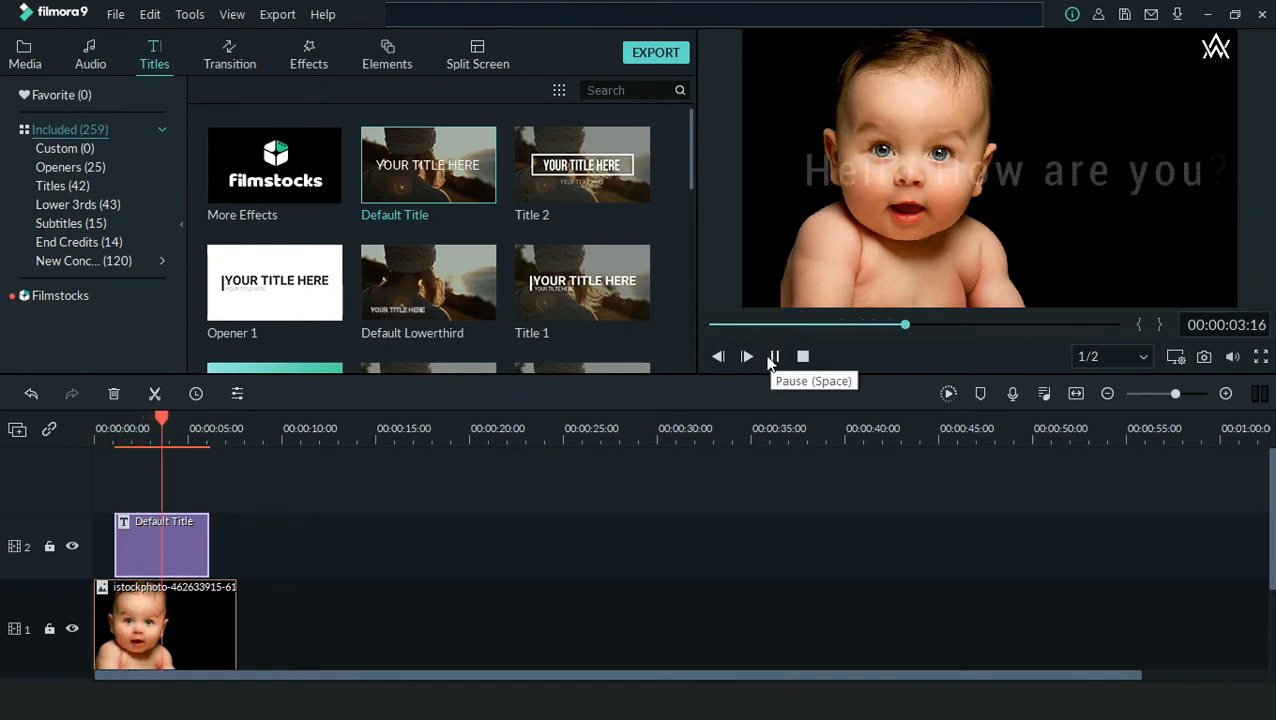
click(773, 357)
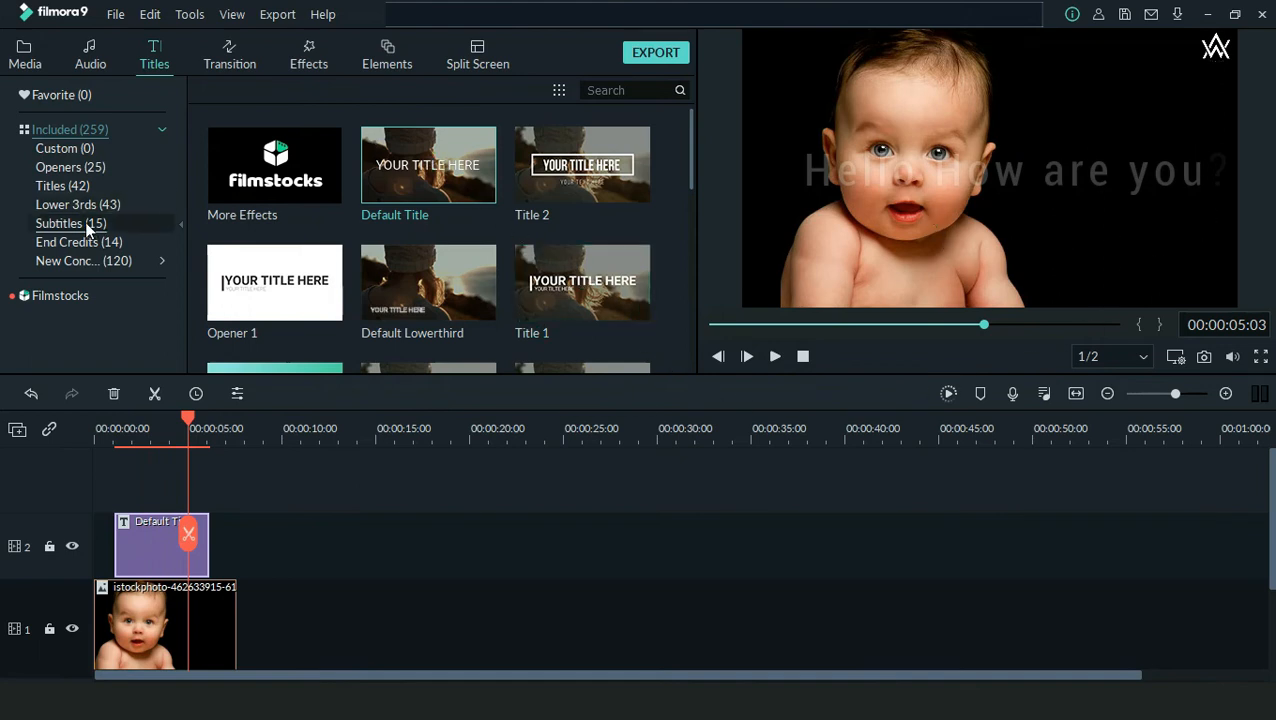
Add the Lower Third 1 template on a new track above the Default Title clip, ending with the baby photo
click(52, 186)
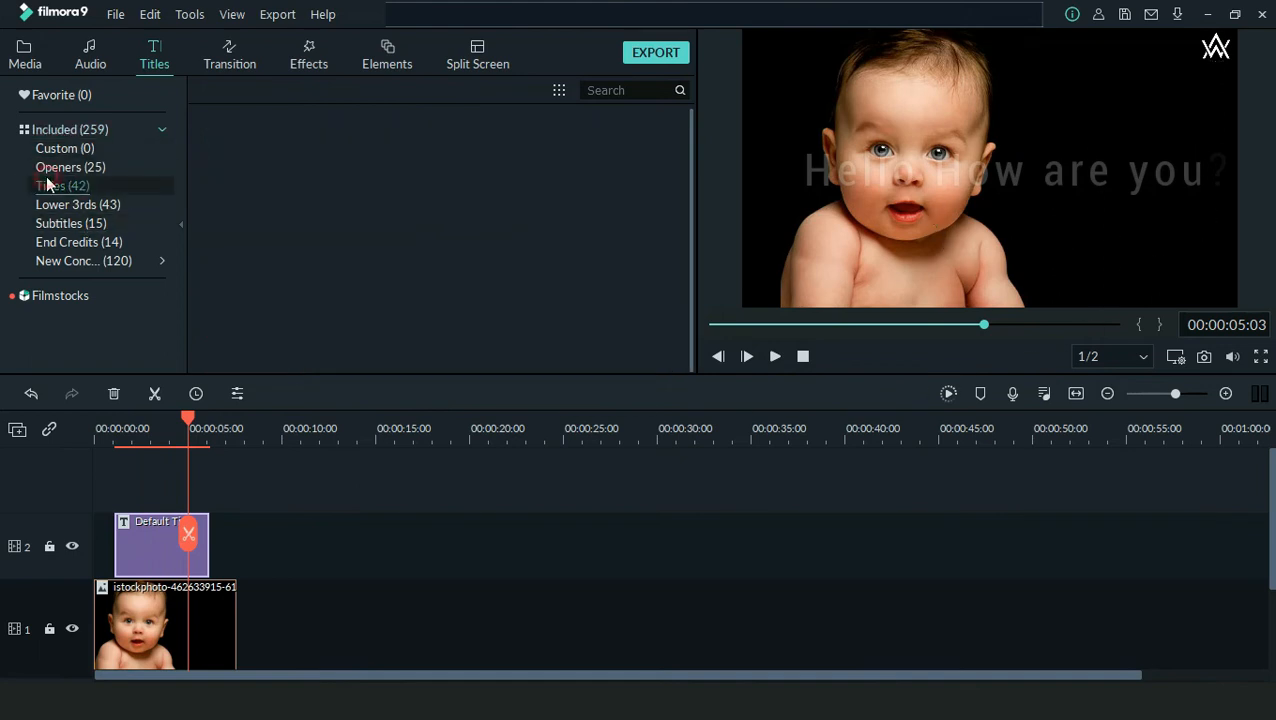
click(74, 204)
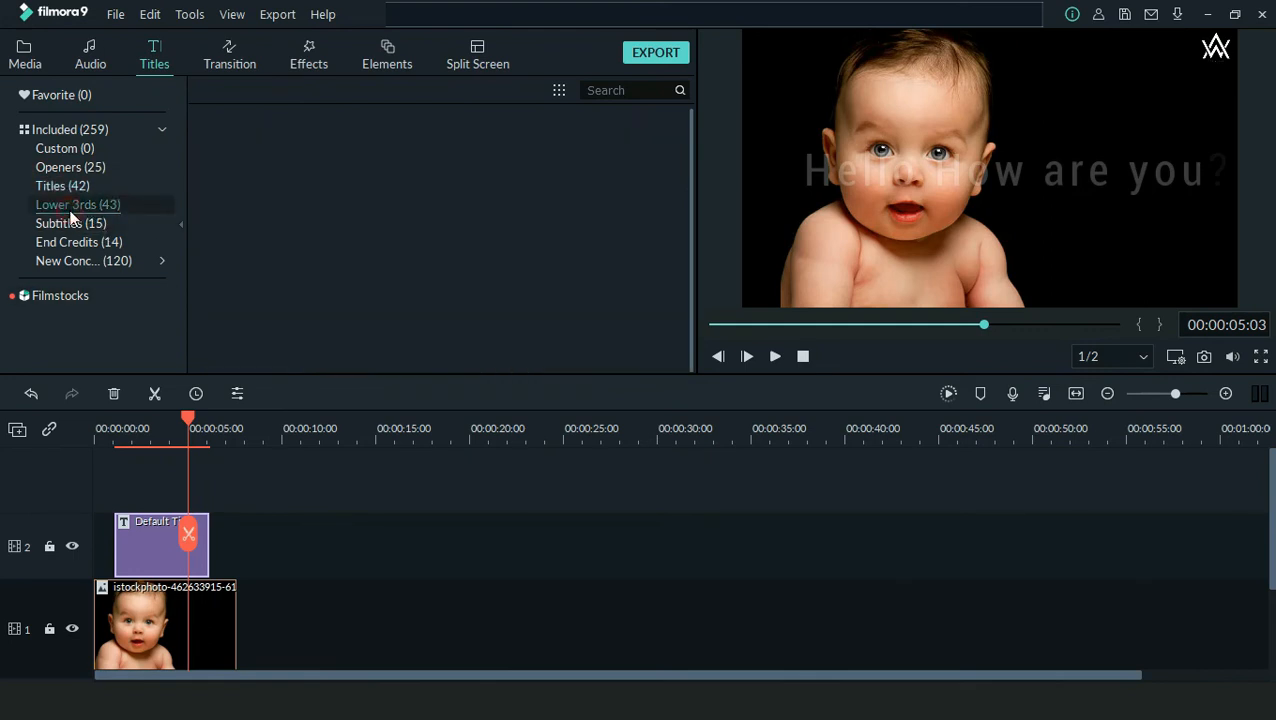
drag(456, 185, 146, 490)
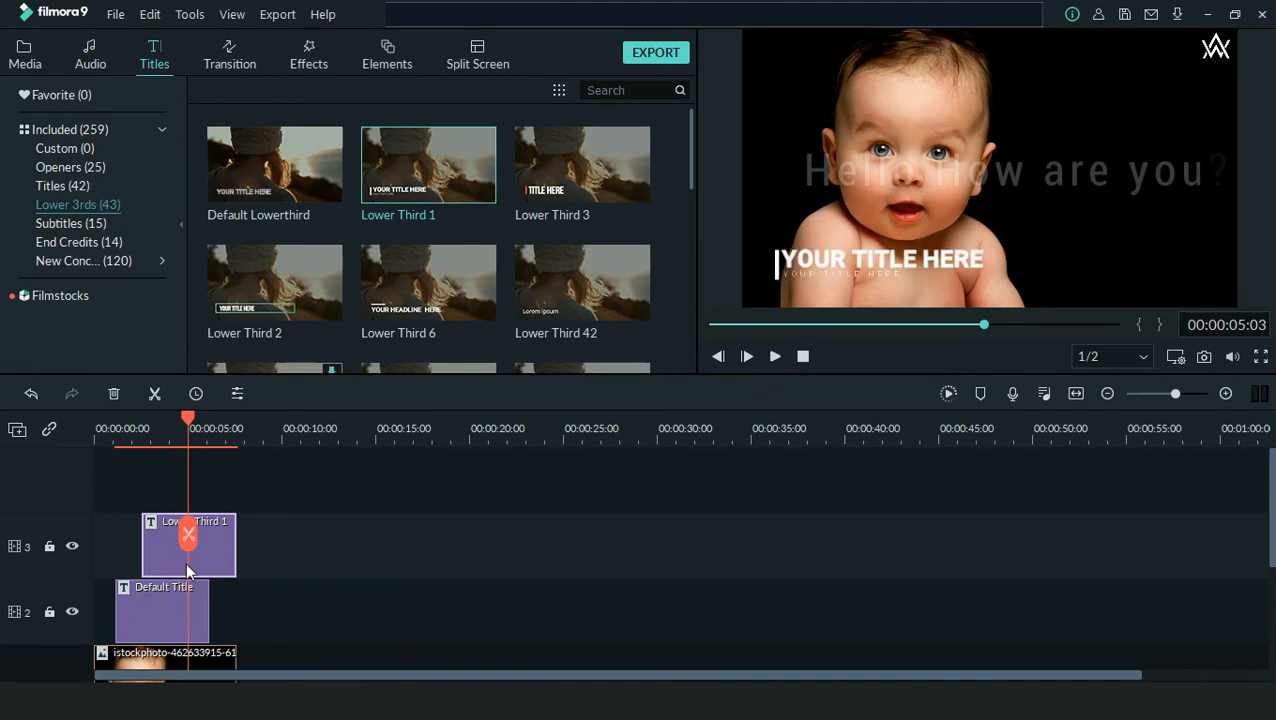
Try appending "dsdsadadasda" to the small text line of Lower Third 1 and remove it again
drag(186, 420, 114, 420)
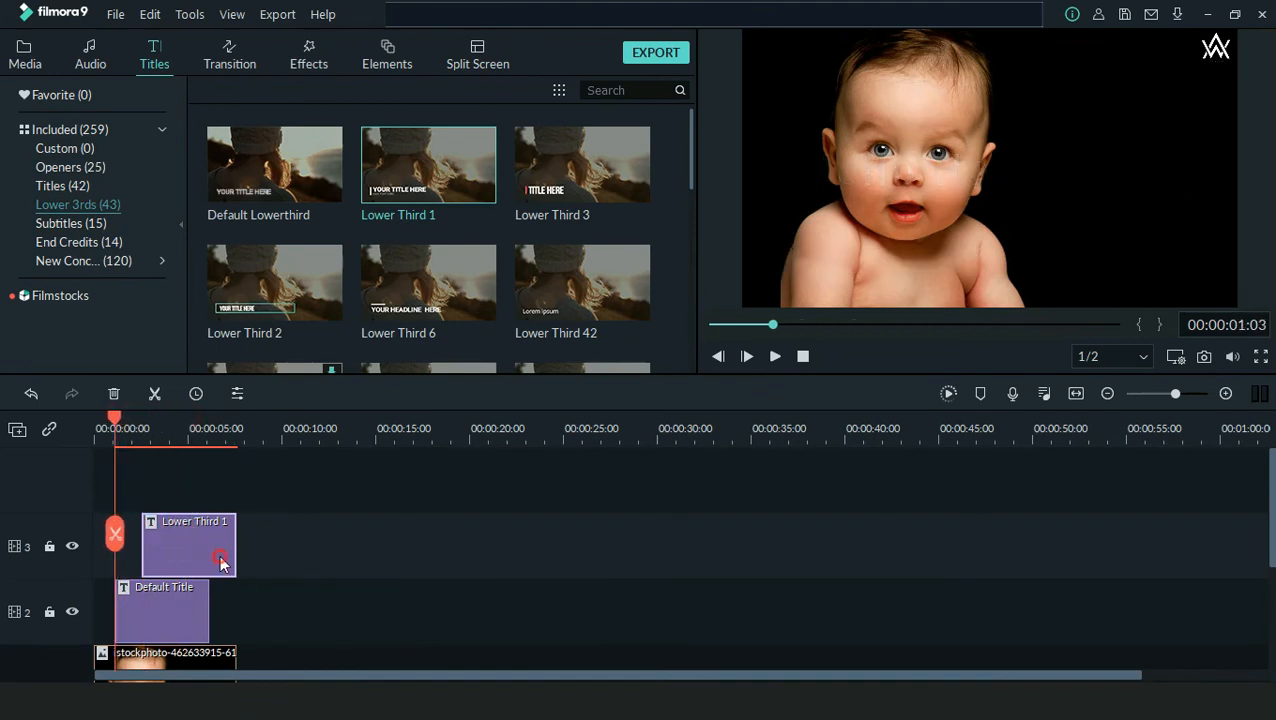
double_click(222, 563)
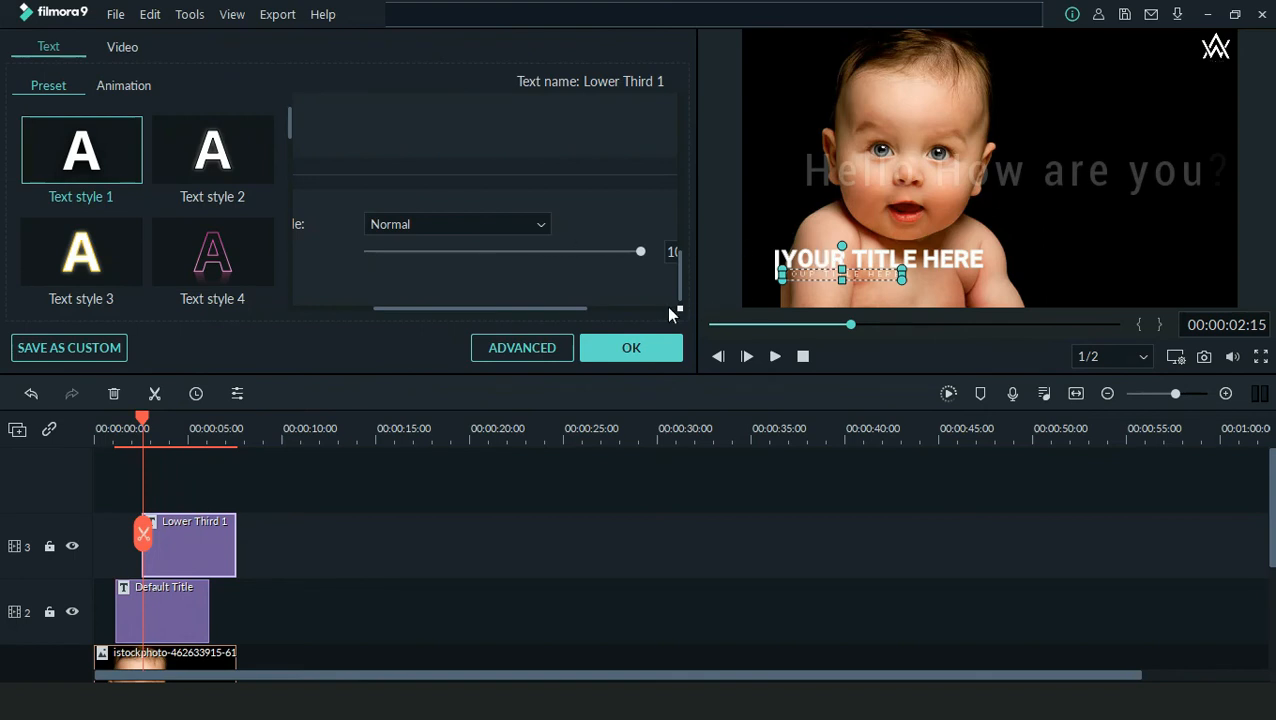
drag(681, 292, 686, 104)
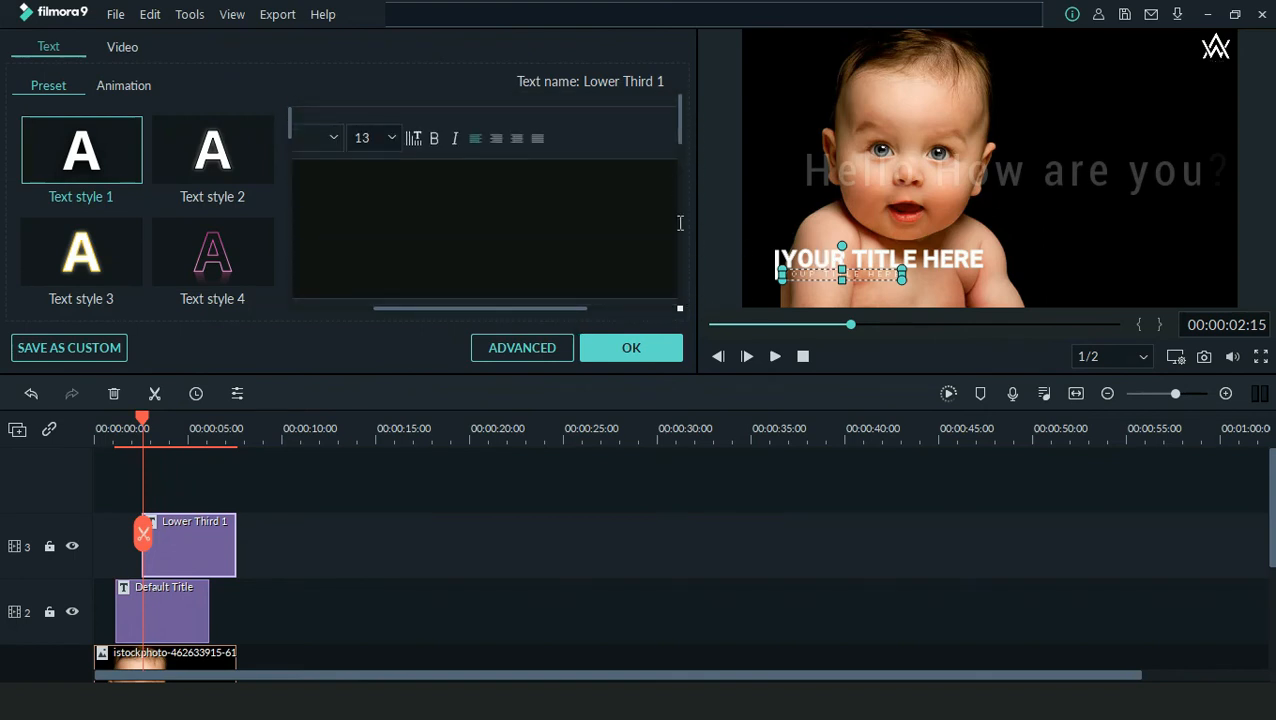
drag(537, 314, 399, 313)
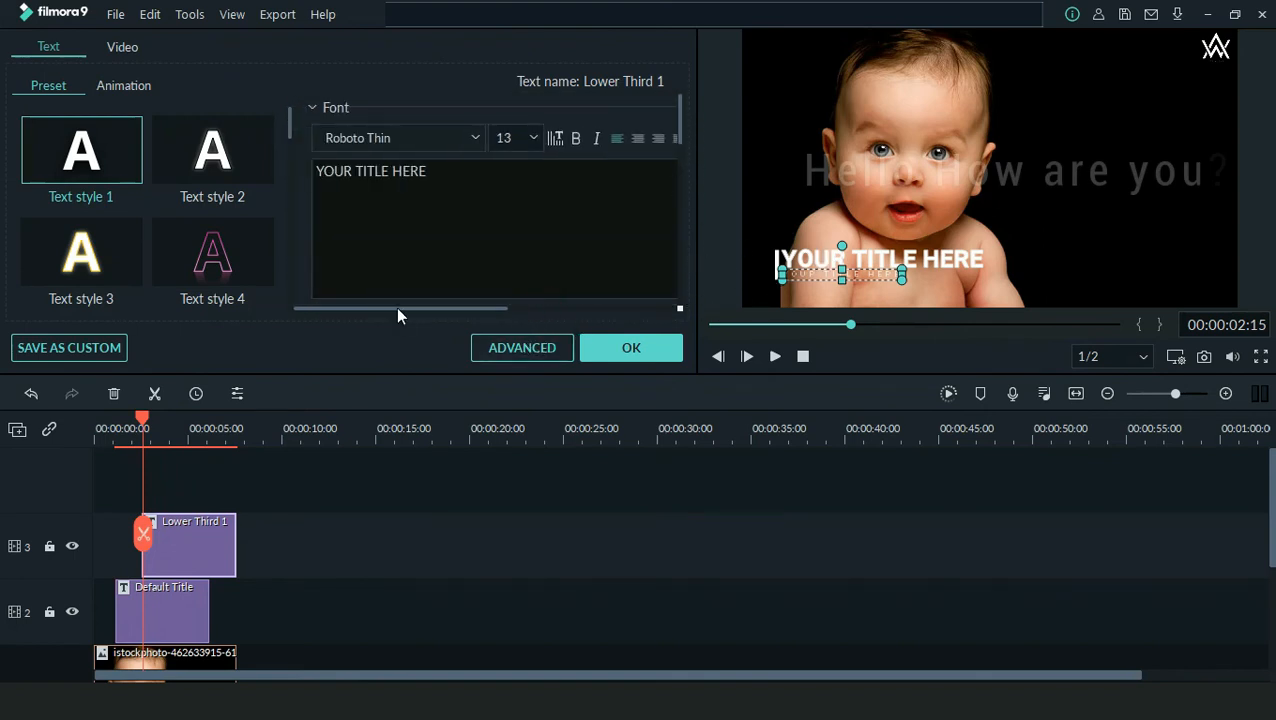
text(dsdsadadasda)
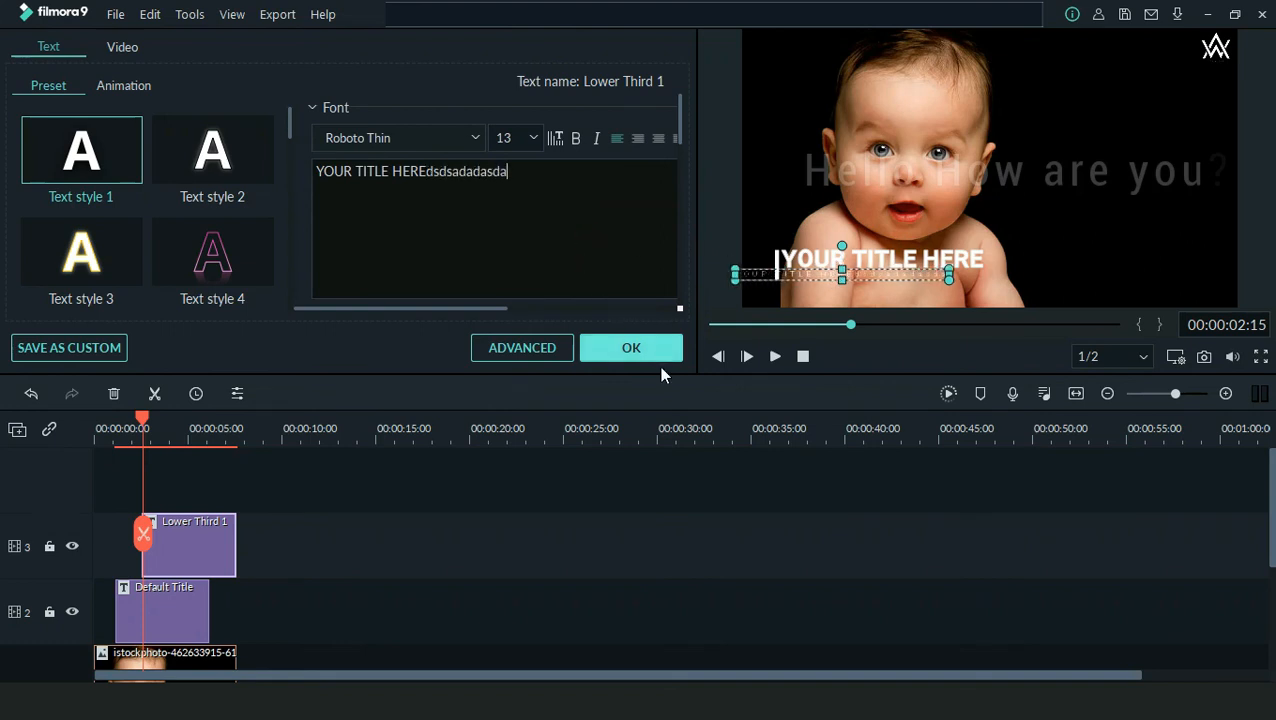
key(BackSpace)
key(BackSpace)
key(BackSpace)
key(BackSpace)
key(BackSpace)
key(BackSpace)
key(BackSpace)
key(BackSpace)
key(BackSpace)
key(BackSpace)
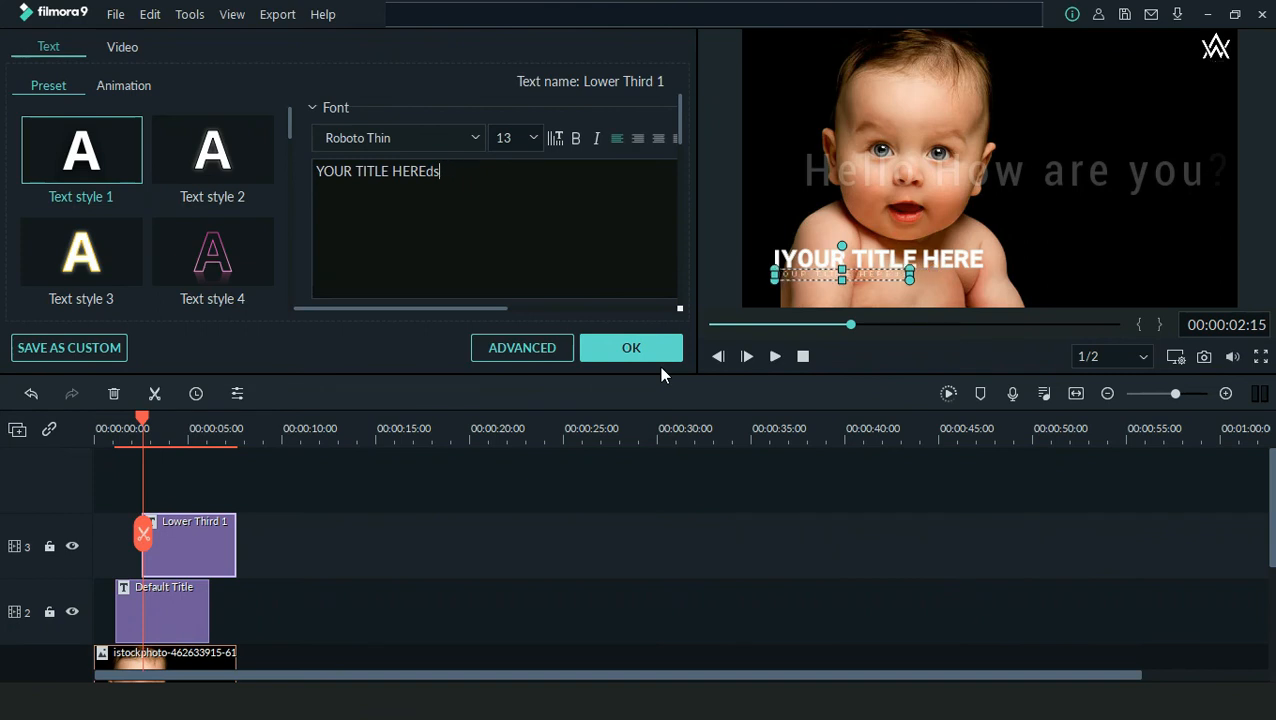
key(BackSpace)
key(BackSpace)
click(660, 355)
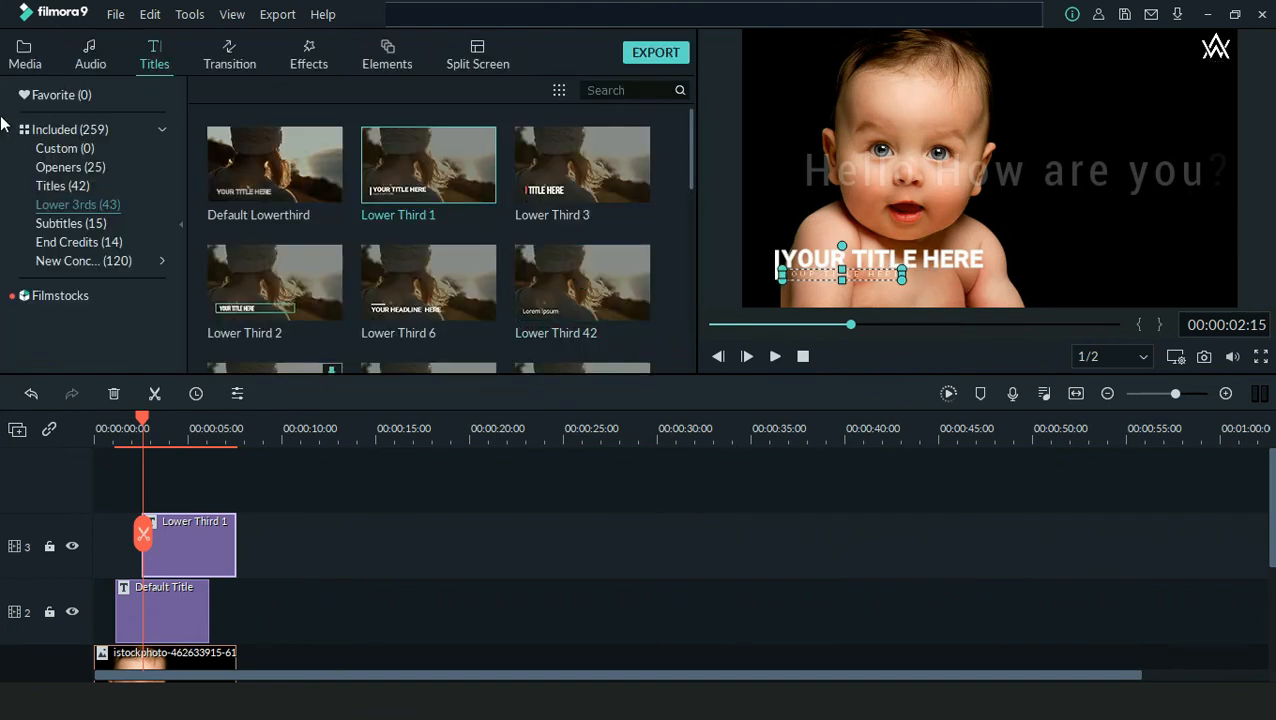
Add the Subtitle 3 template on a new track directly above Lower Third 1 and preview it
click(70, 223)
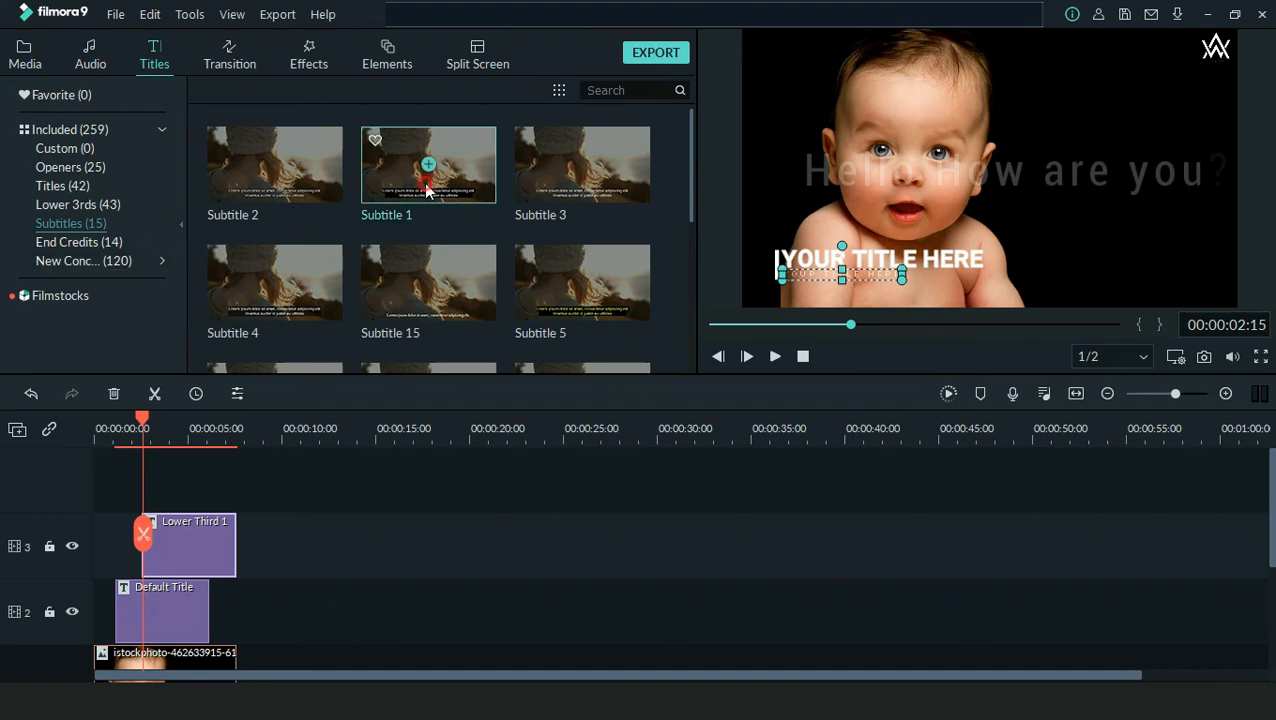
drag(548, 188, 154, 486)
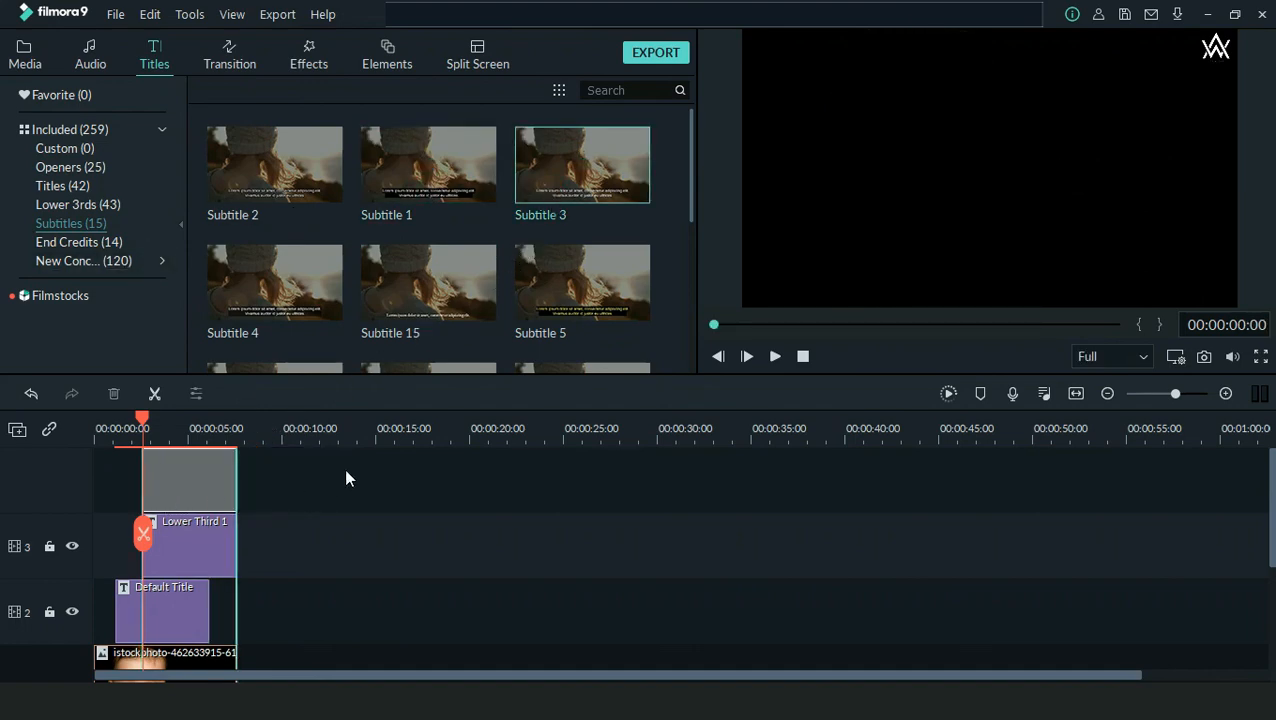
click(774, 359)
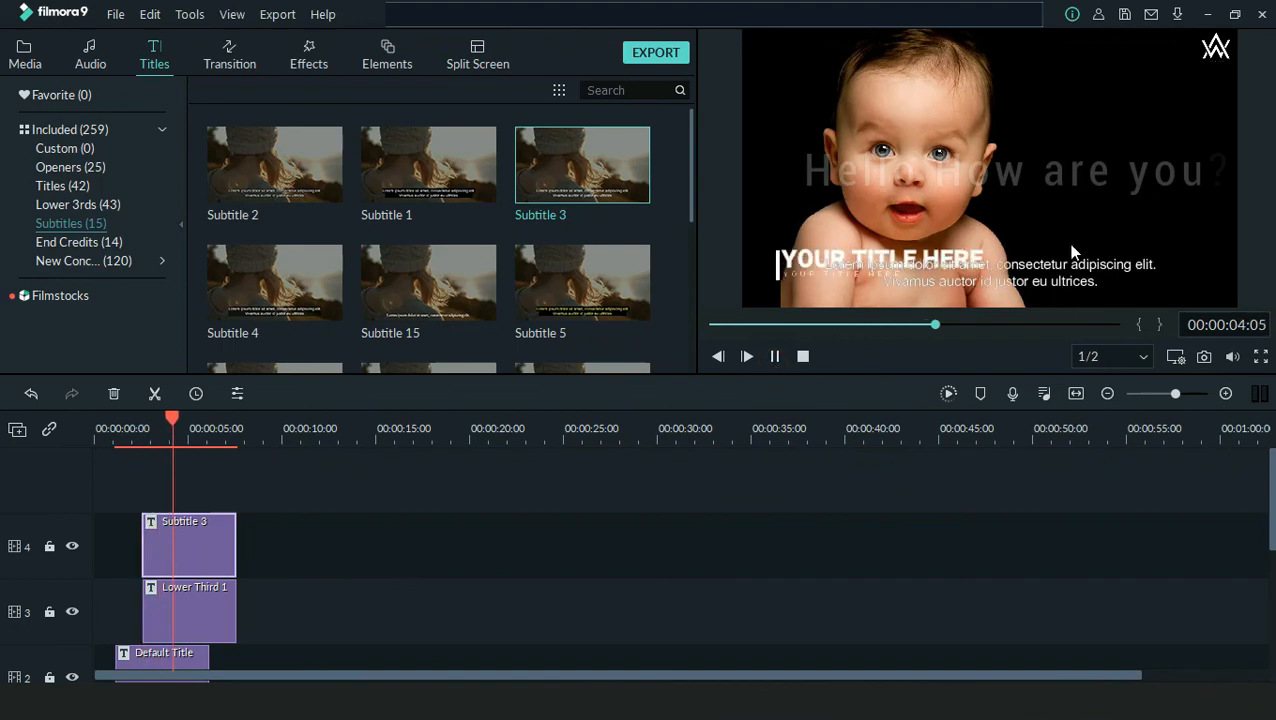
click(771, 359)
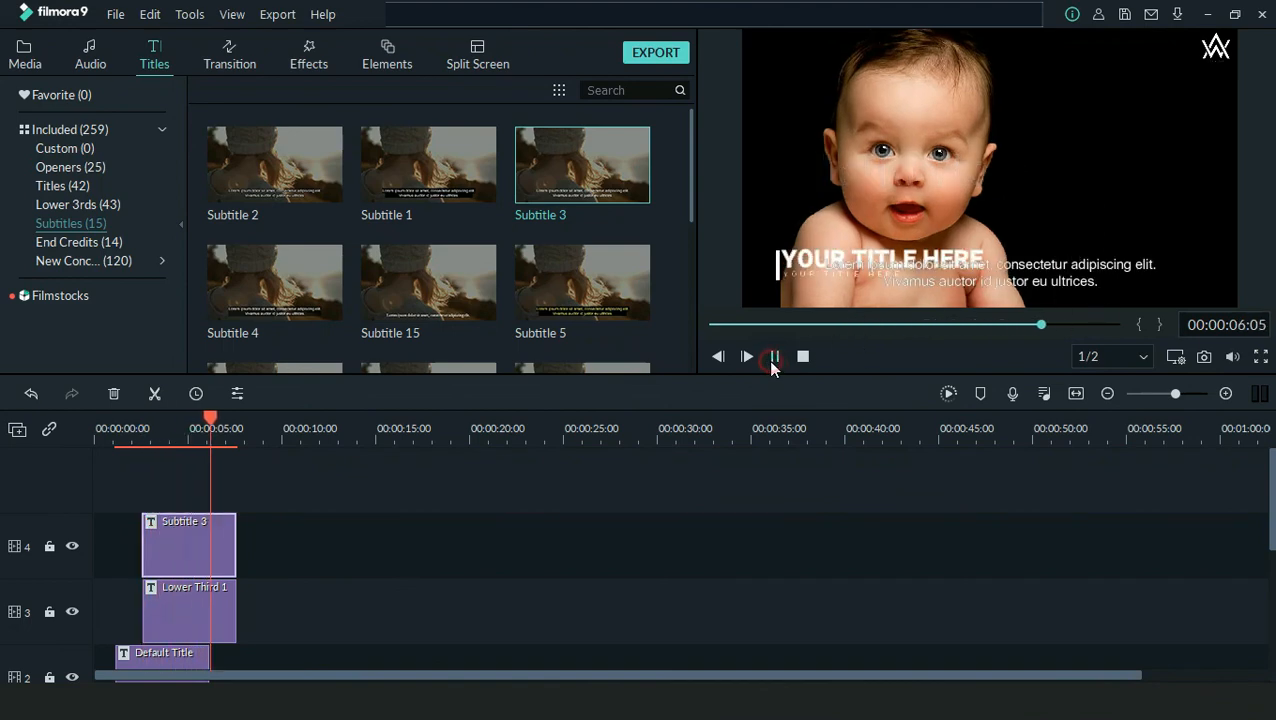
Add the Credit 11 end credit on a new track above Subtitle 3, starting at the playhead, and preview it
click(70, 243)
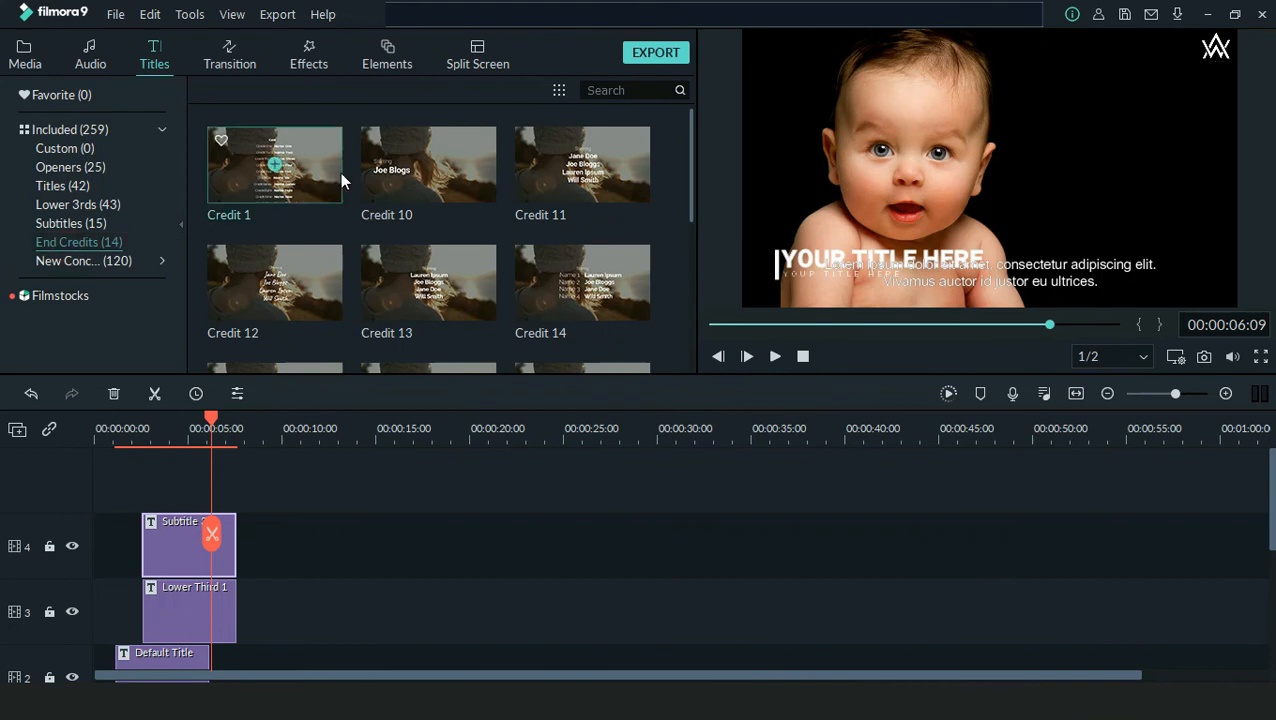
click(542, 181)
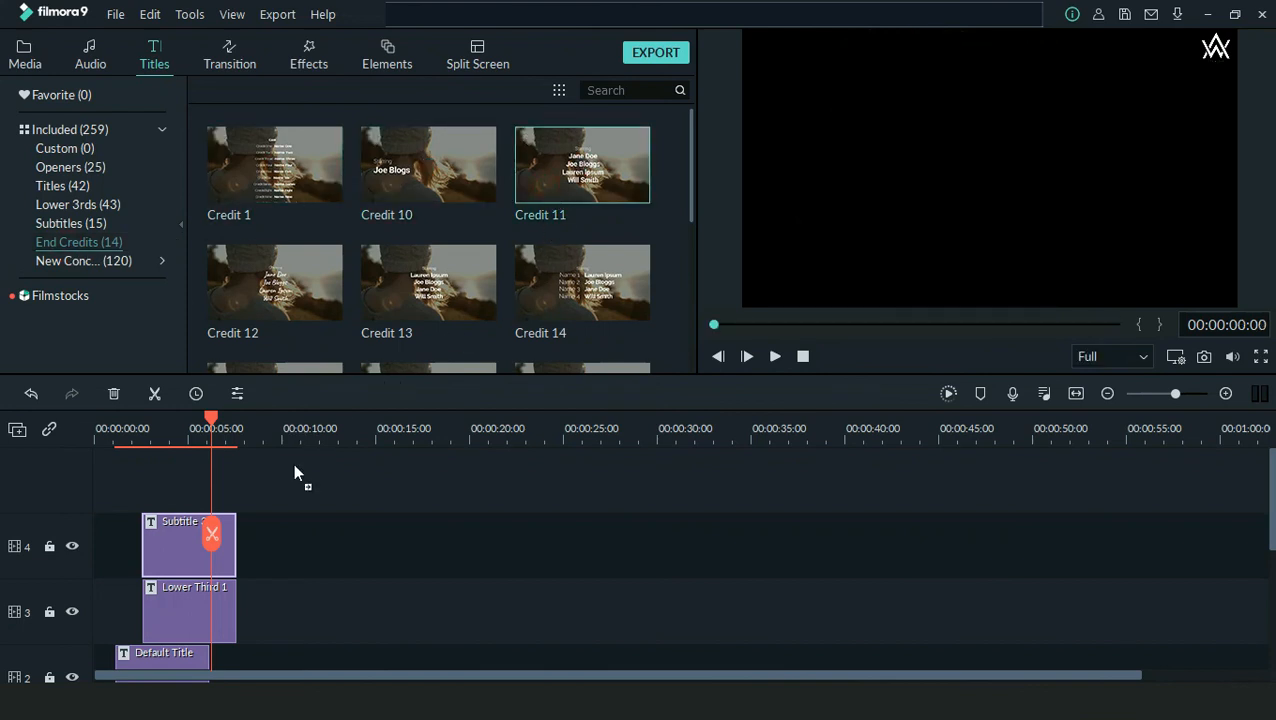
drag(293, 463, 238, 482)
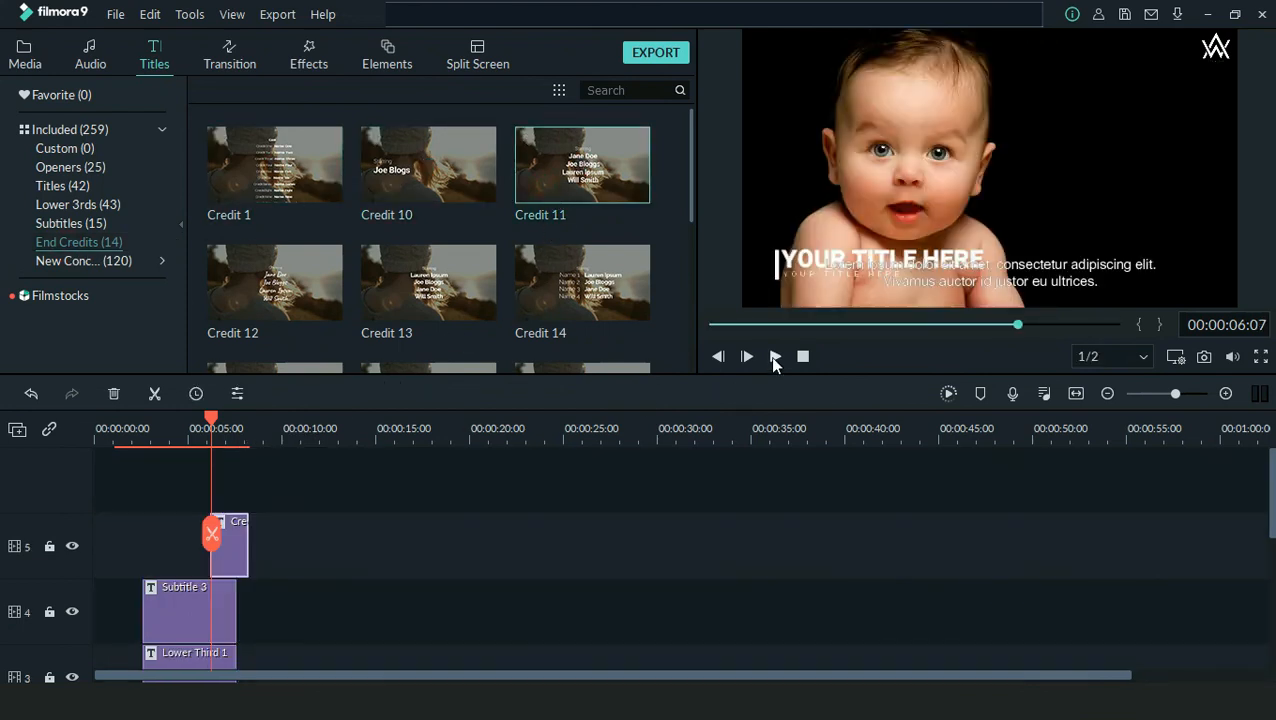
click(774, 357)
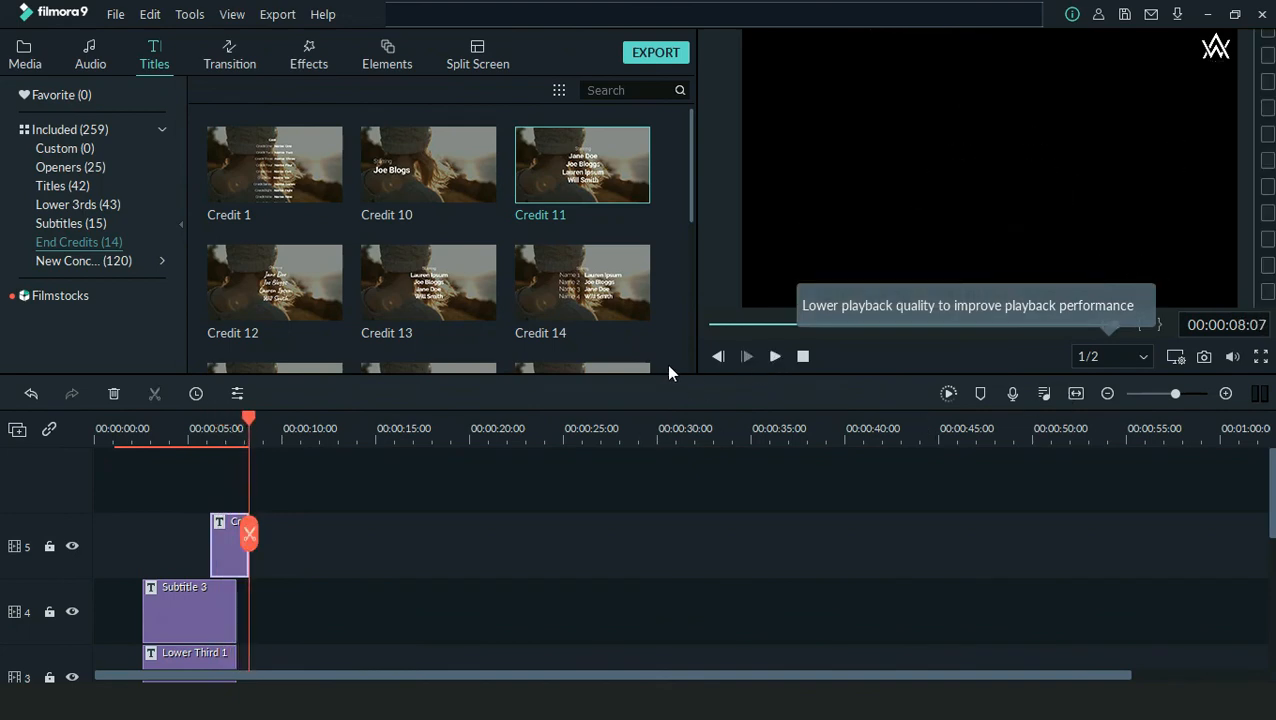
Browse the title templates in the last included category, below End Credits
click(104, 261)
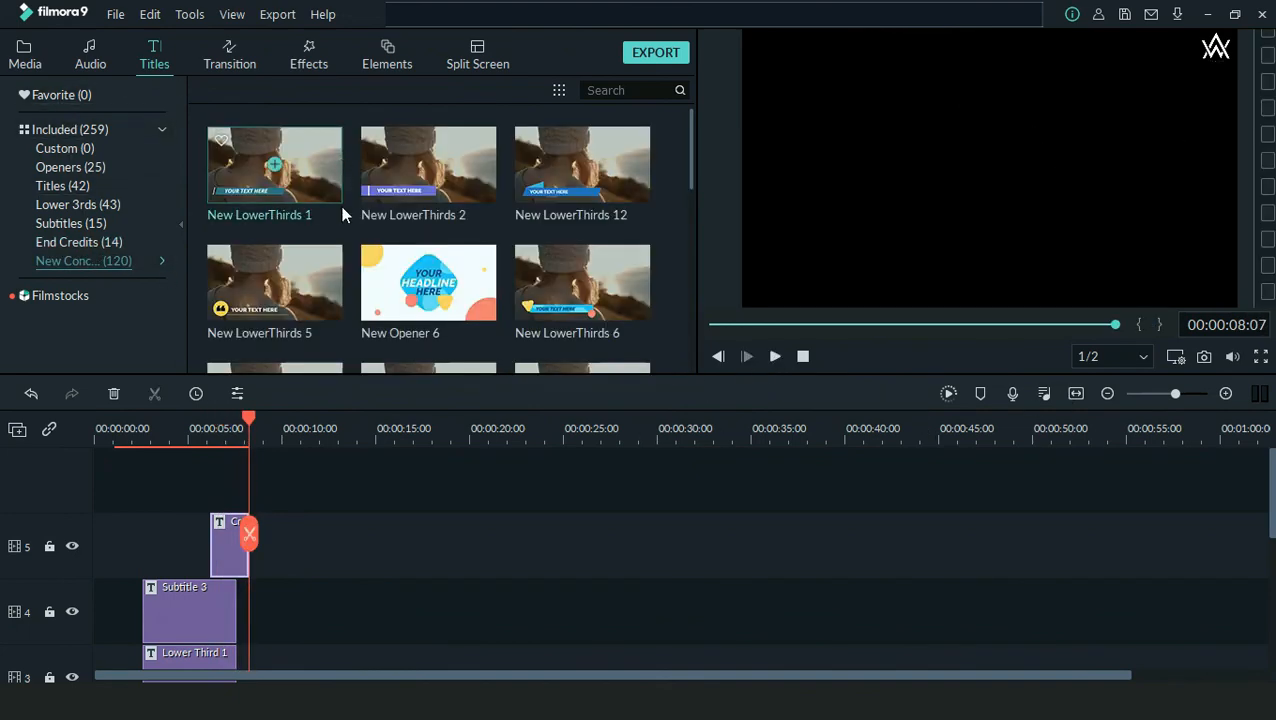